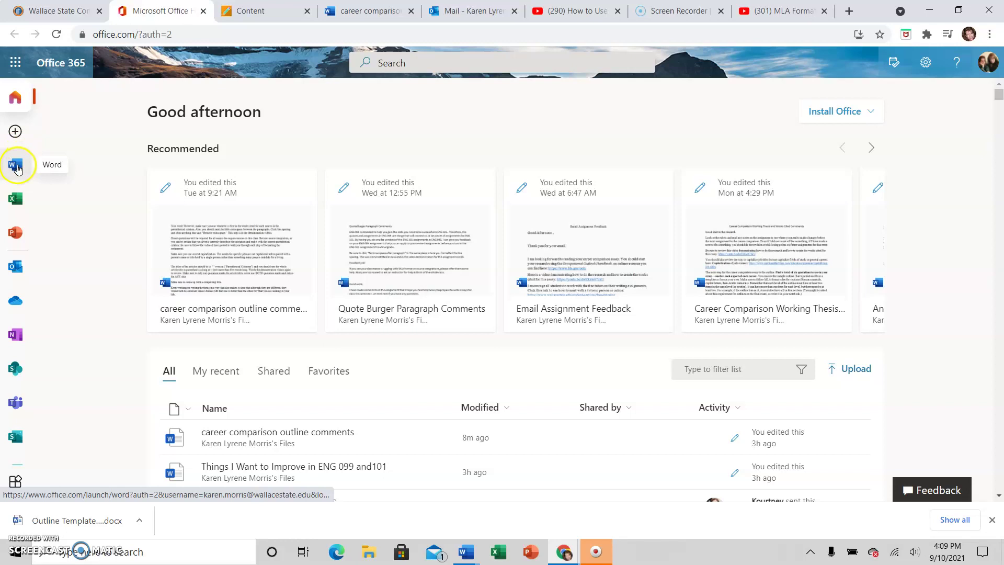
Launch Word from the Office 365 home page and create a new blank document.
click(16, 167)
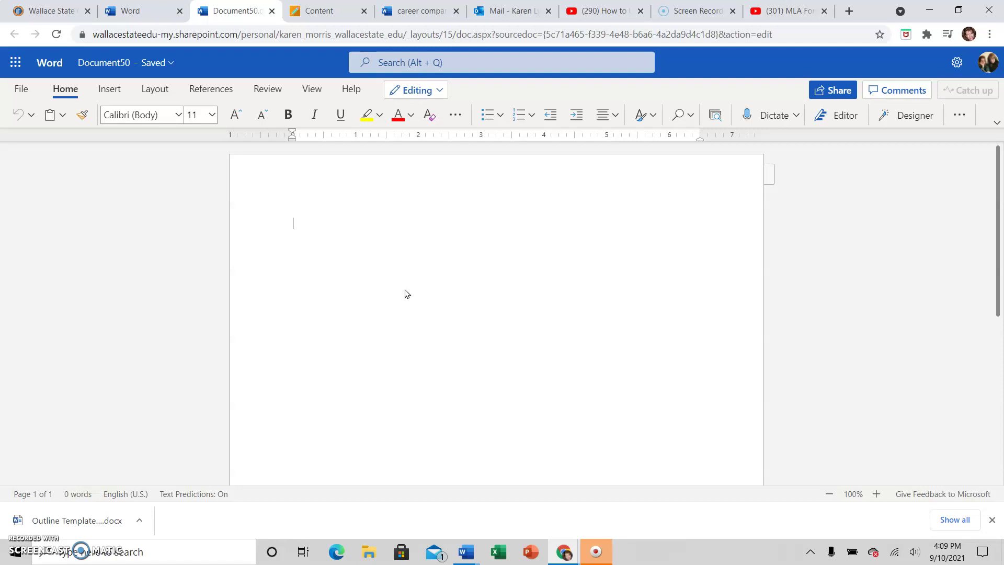
Type the heading lines: student name, instructor name, ENG 101, and 21 June 2021.
text(Student Name)
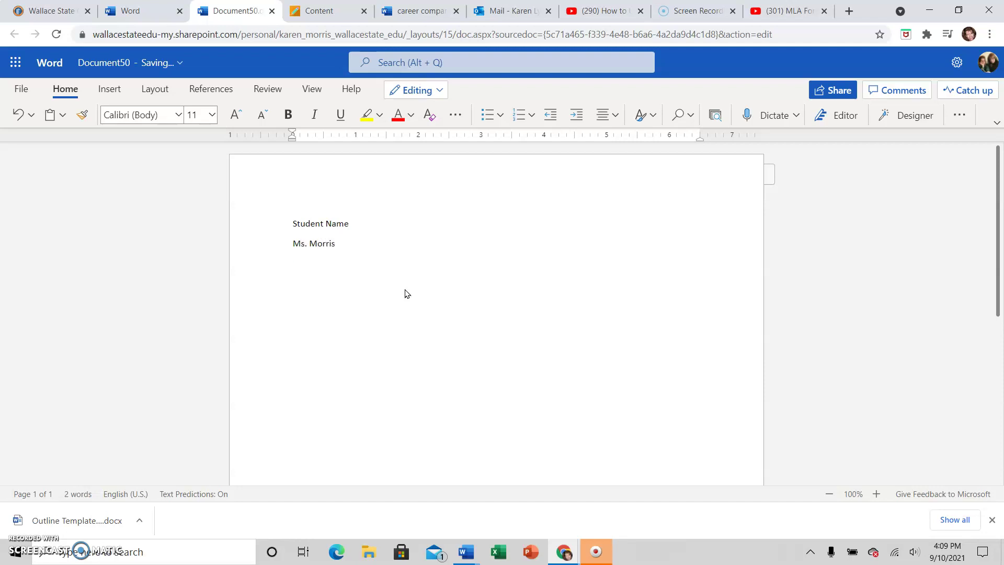
text(ENG 101)
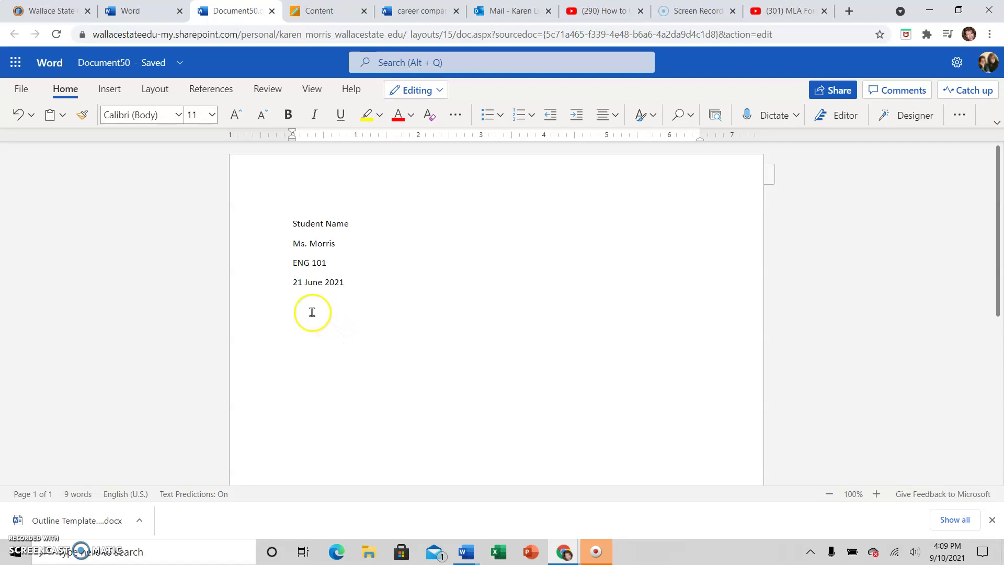
Set the four heading lines to Times New Roman, 12 pt.
drag(311, 312, 265, 207)
click(180, 116)
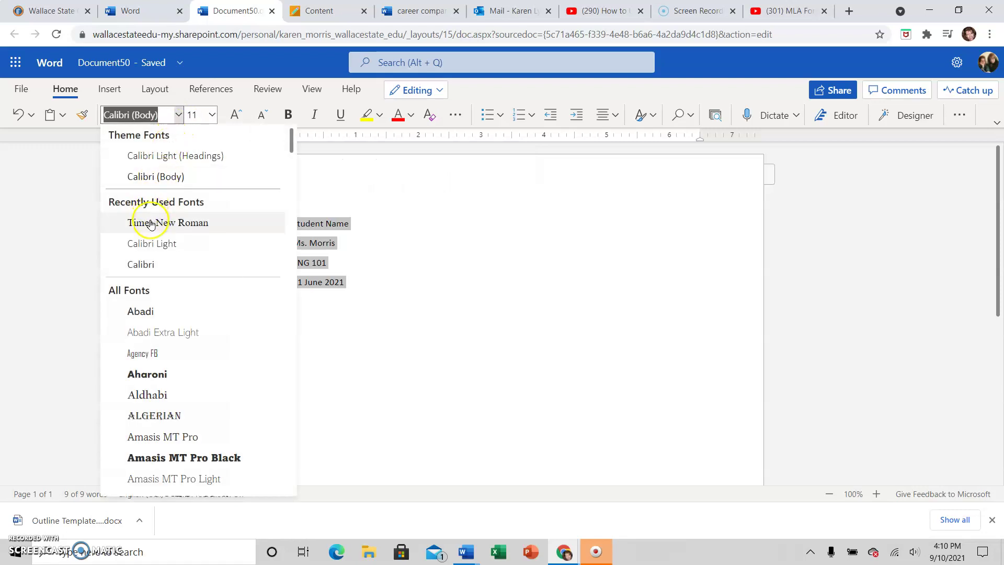
click(150, 223)
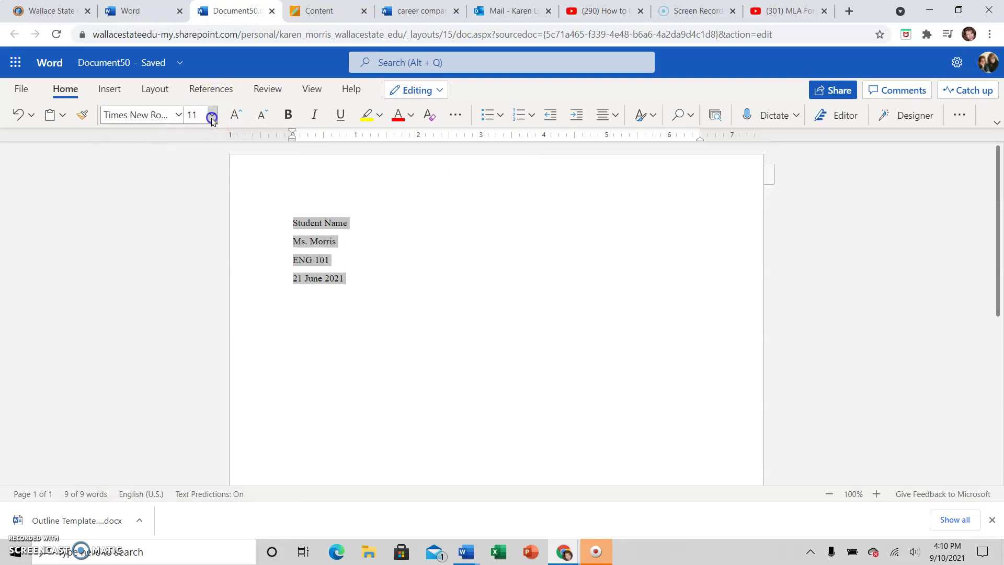
click(212, 119)
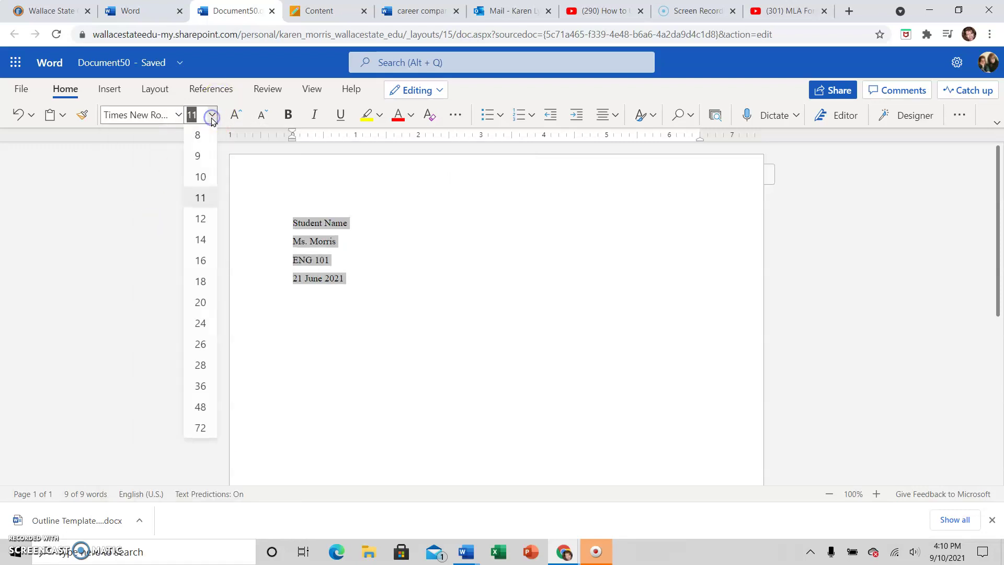
click(198, 219)
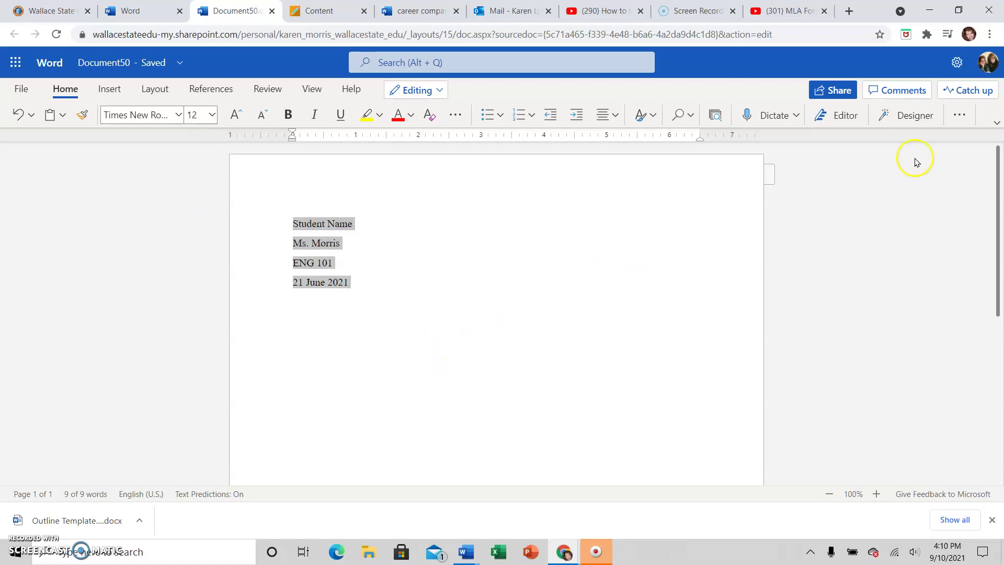
Set the heading lines' line spacing to 2.
click(959, 115)
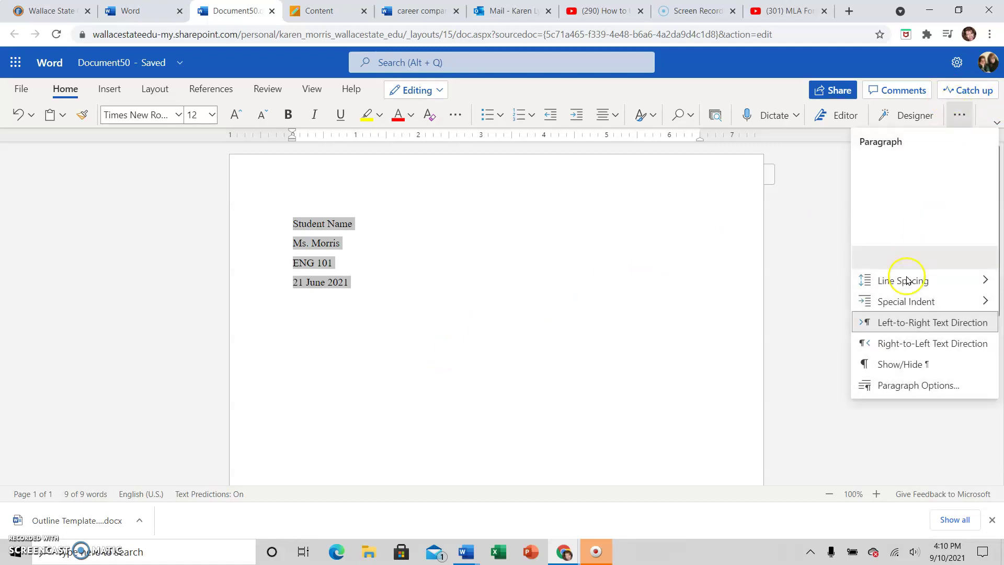
mouse_move(906, 283)
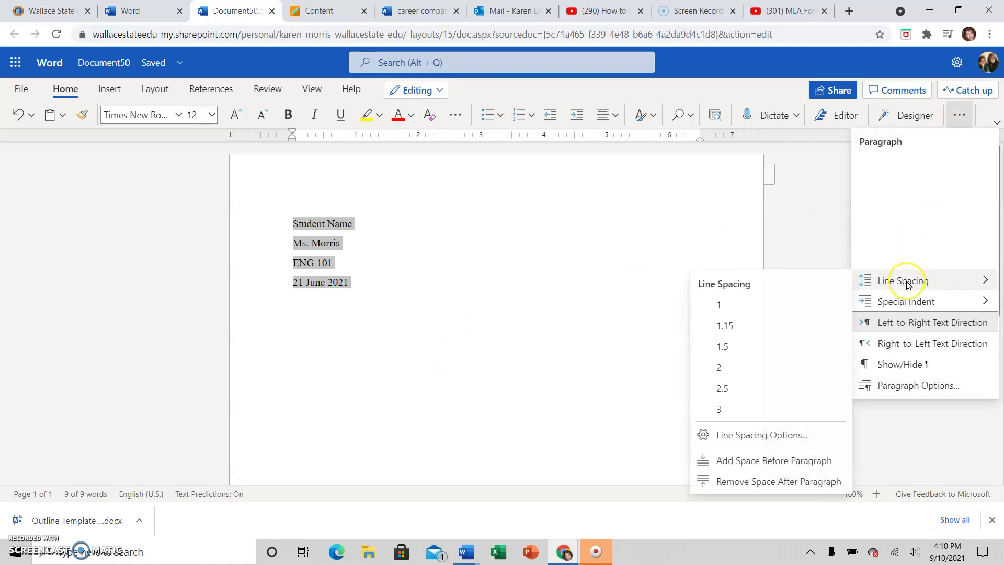
click(727, 370)
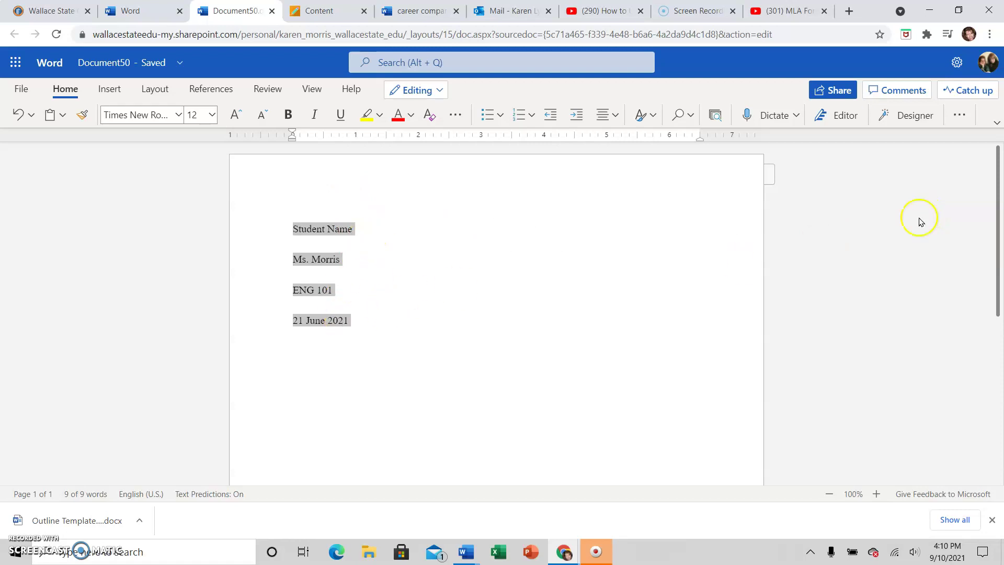
Remove the space after each heading paragraph, then deselect the heading.
click(962, 117)
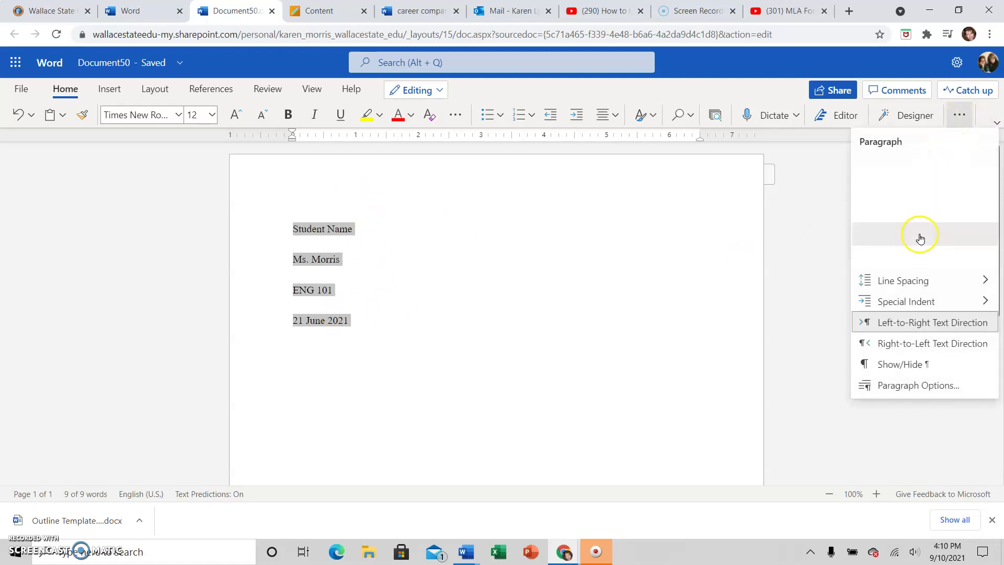
mouse_move(906, 280)
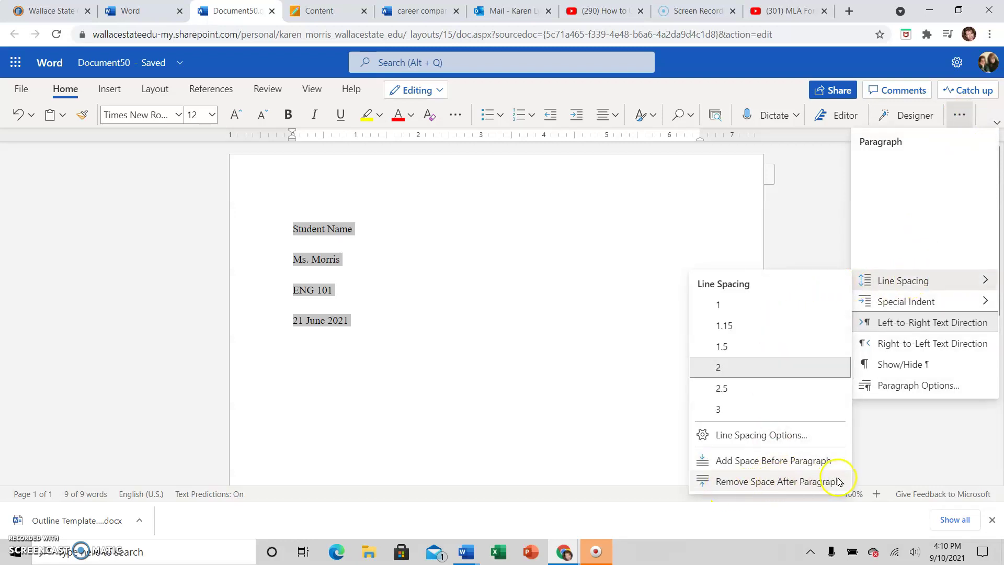
click(743, 482)
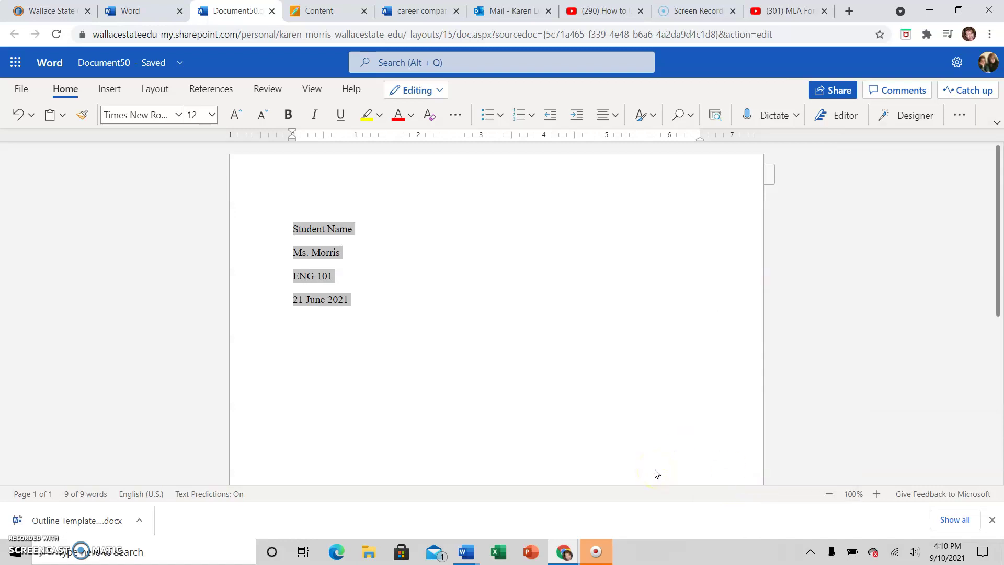
click(406, 309)
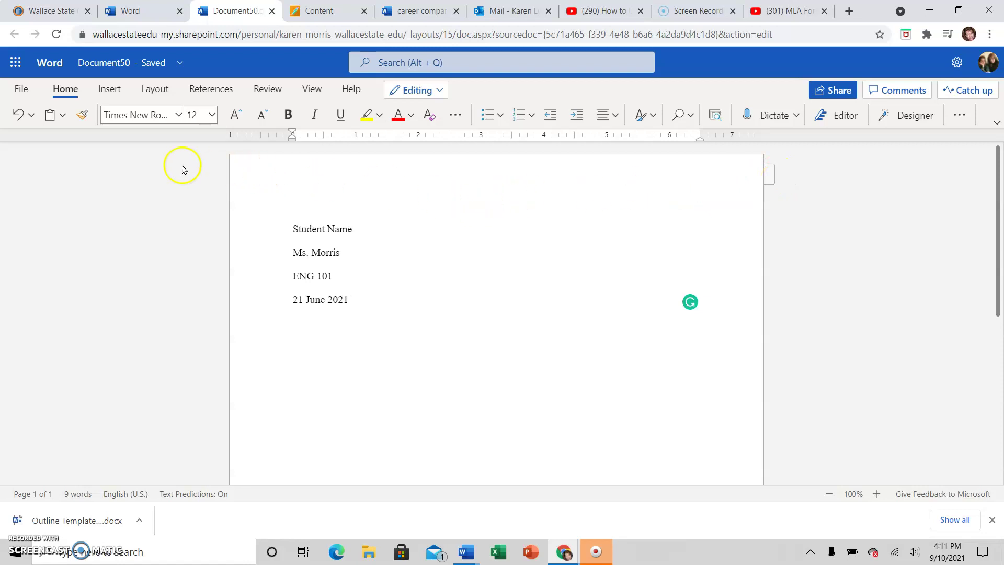
Insert a top-right page number in the header, preceded by 'Lastname'.
click(112, 90)
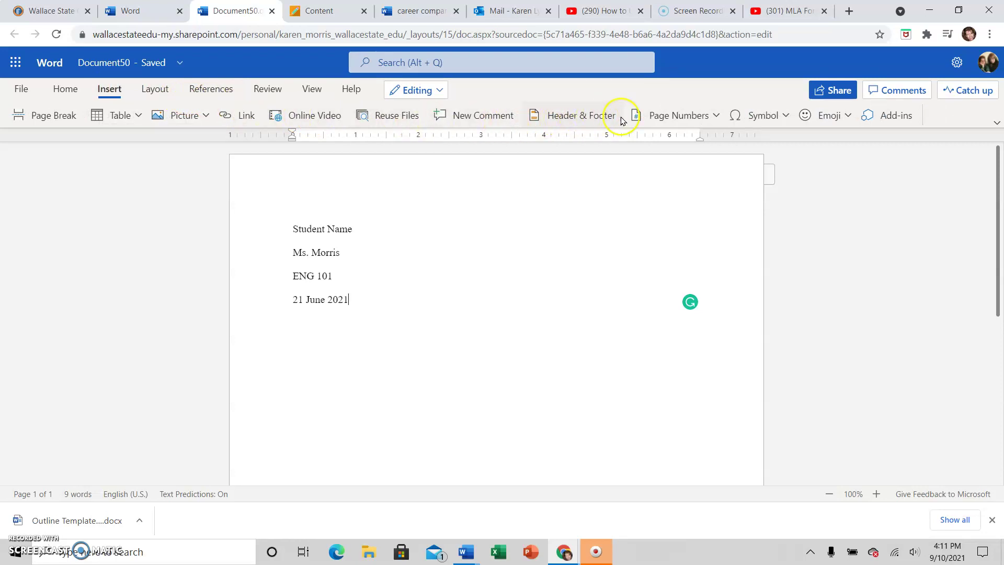
click(686, 120)
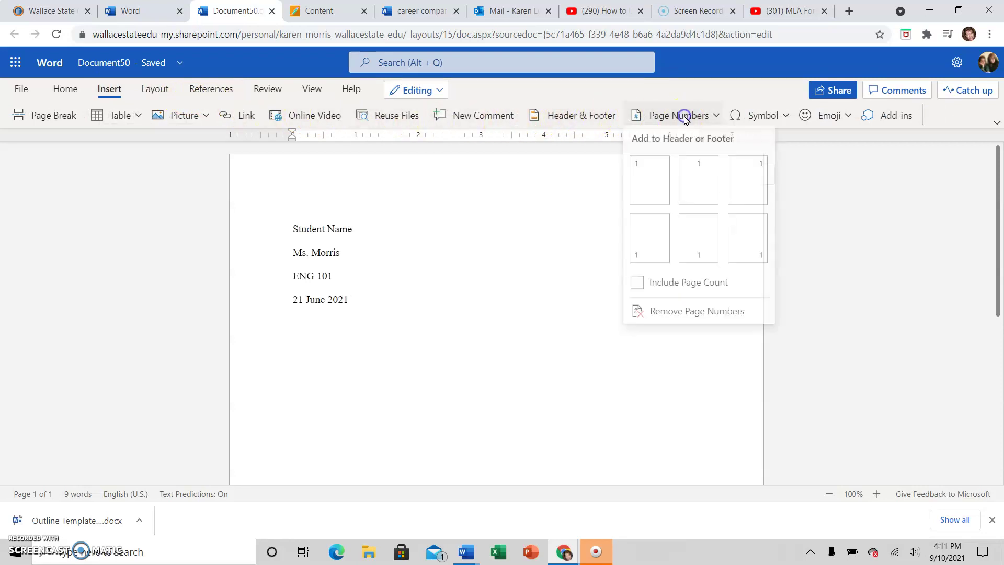
click(739, 185)
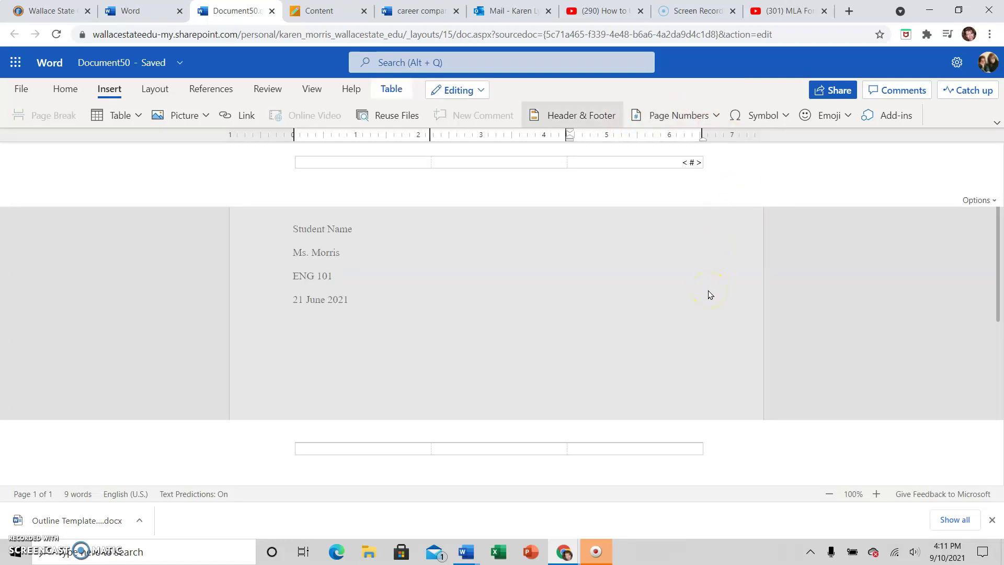
text(Lastne)
key(BackSpace)
text(ame)
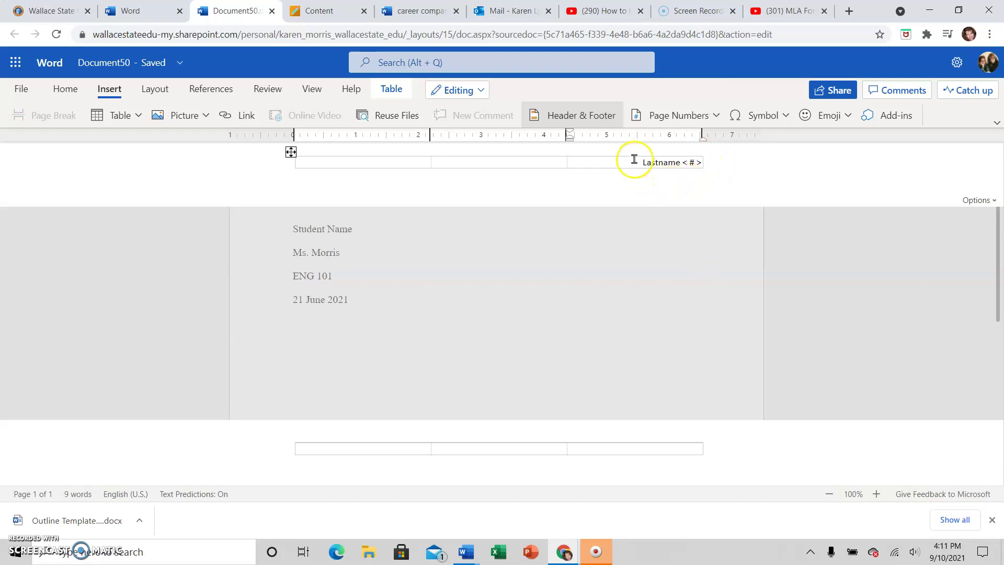
Format the 'Lastname' and page-number header text as Times New Roman, 12 pt.
drag(642, 162, 717, 164)
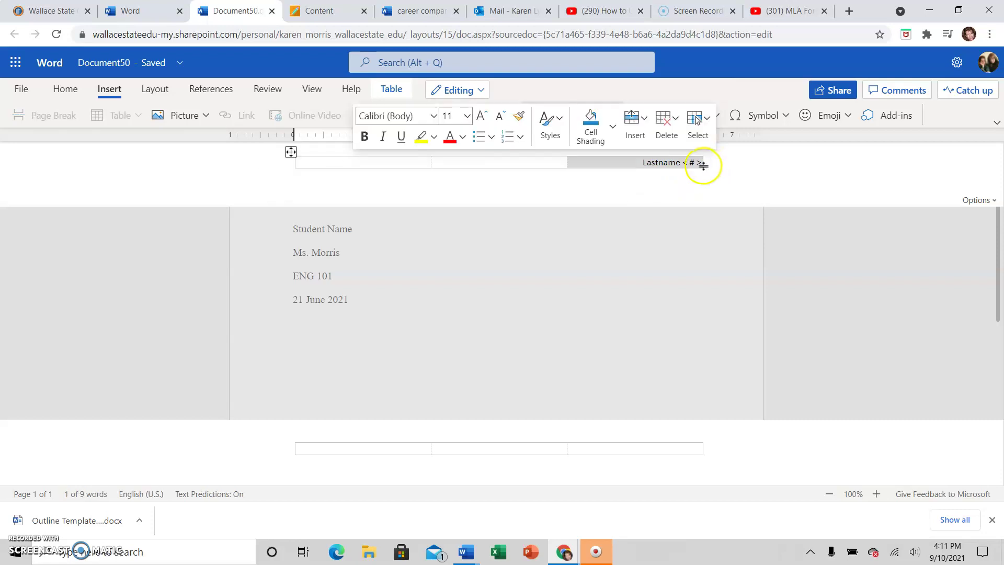
click(701, 167)
click(700, 168)
click(433, 118)
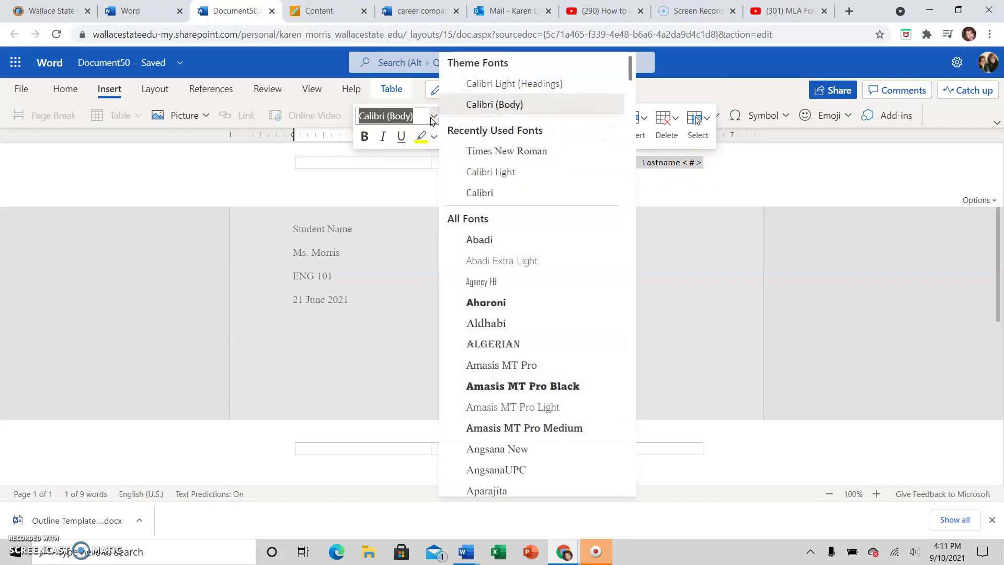
click(467, 152)
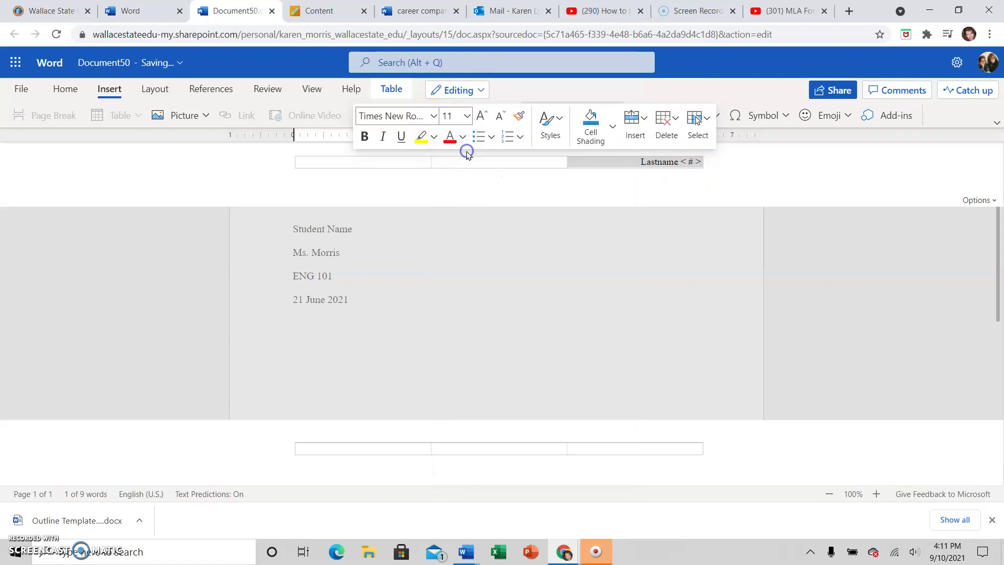
click(466, 118)
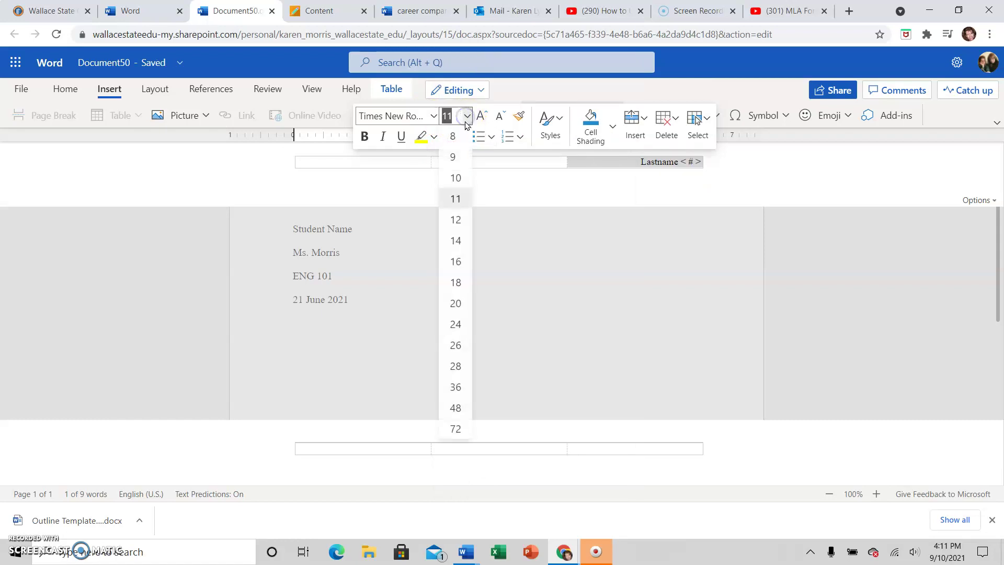
click(460, 219)
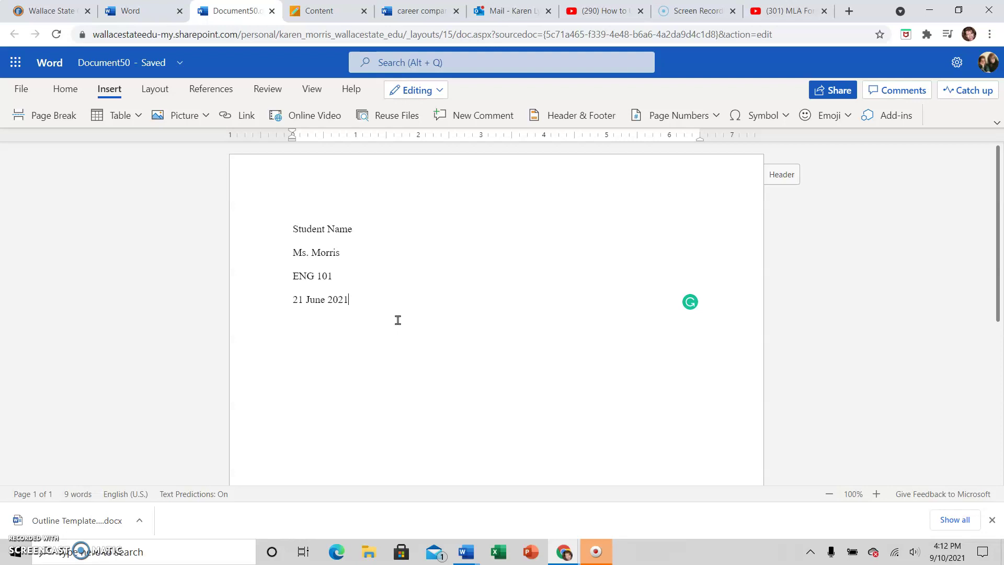
Add a centered line below the date reading 'Terrific Title'.
key(Return)
click(395, 319)
click(507, 318)
click(487, 314)
click(65, 89)
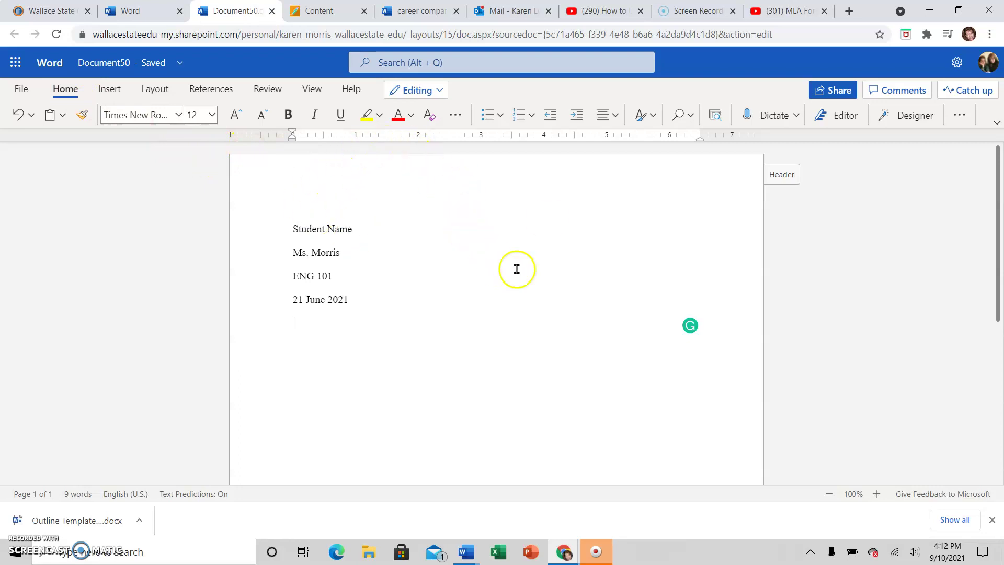
click(607, 115)
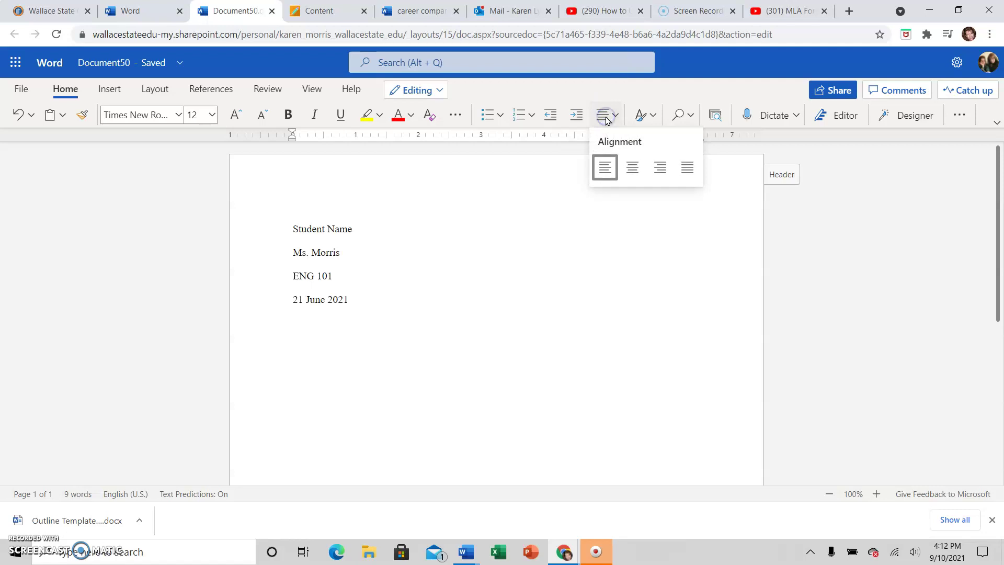
click(629, 166)
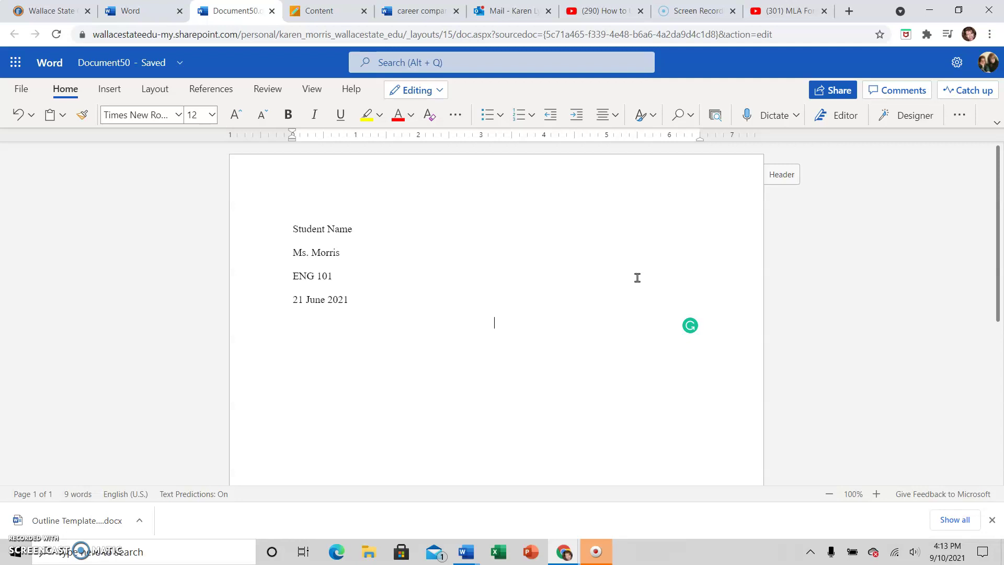
text(Terrific Title)
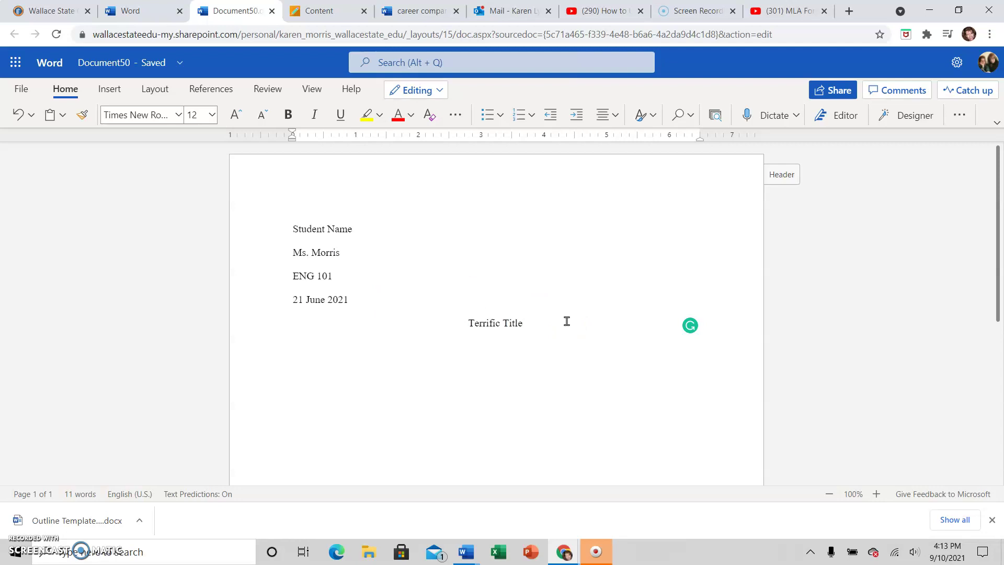
Below the title, add a left-aligned, Tab-indented line reading 'First paragraph.'.
key(Return)
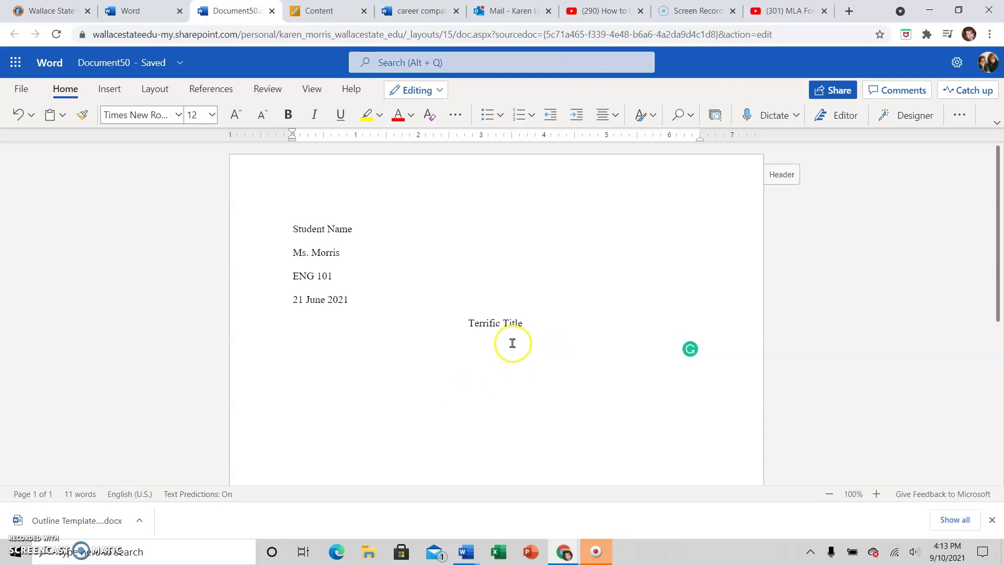
click(606, 115)
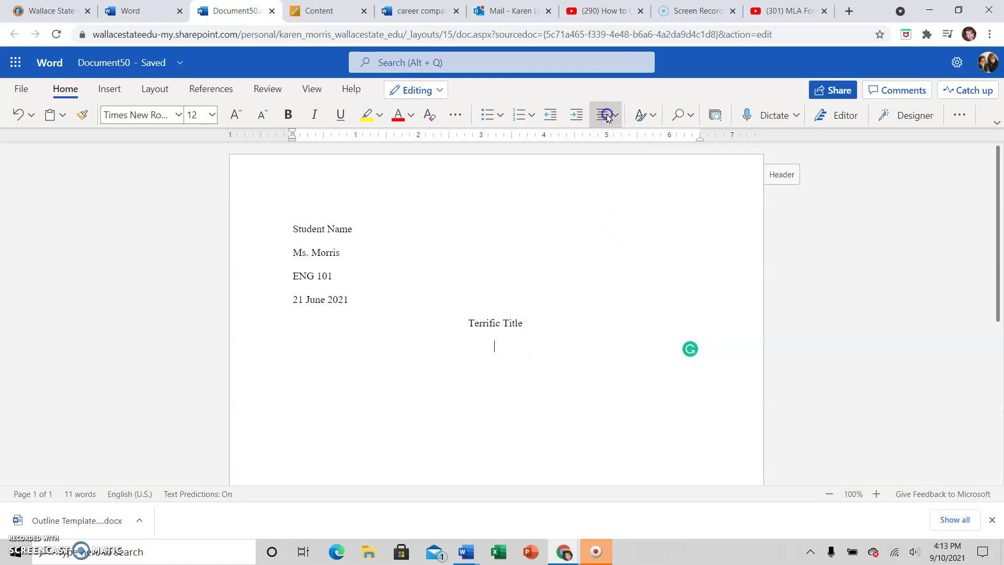
click(605, 167)
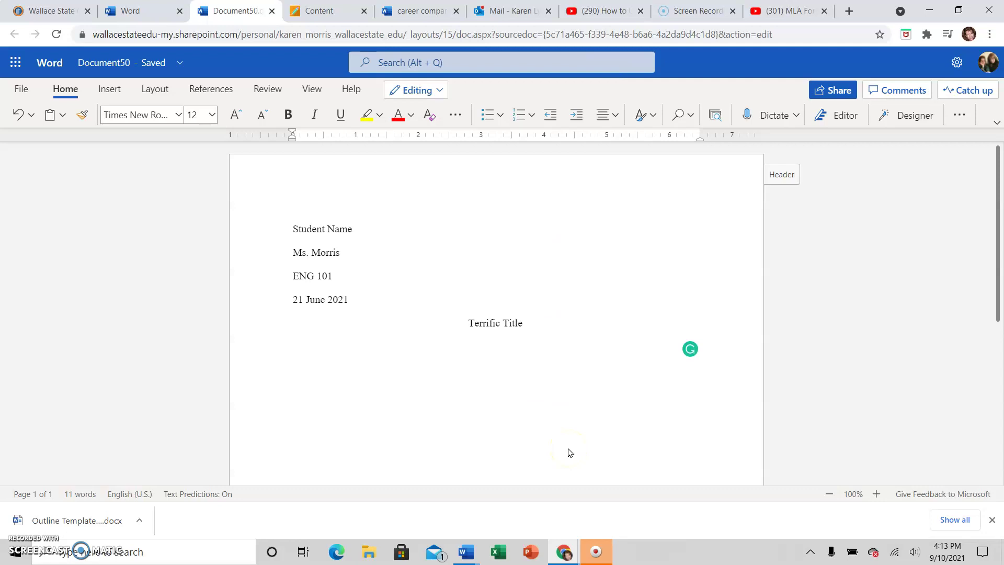
key(Tab)
text(First paragraph.)
Insert a page break after 'First paragraph.' so text continues on page two.
click(109, 90)
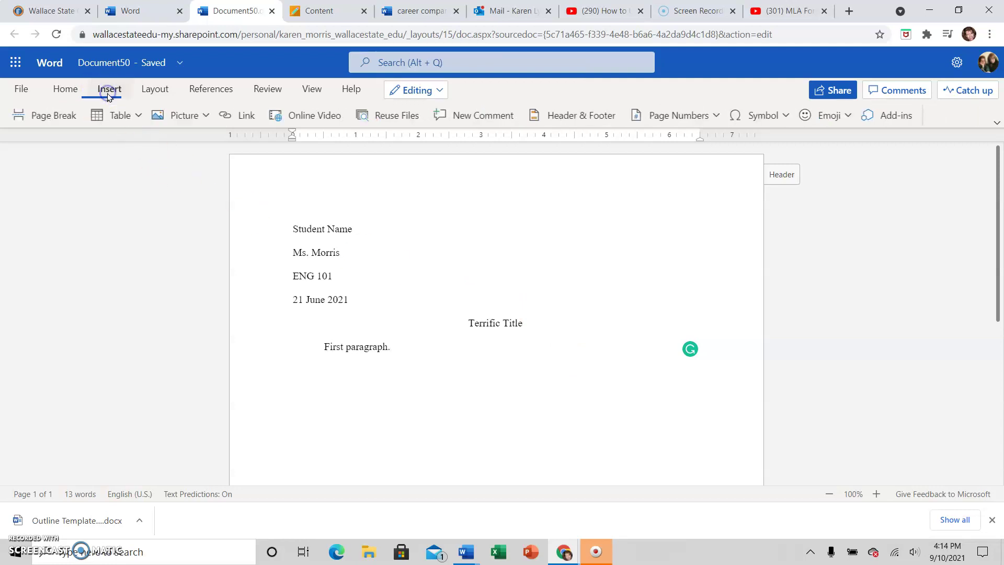
click(51, 118)
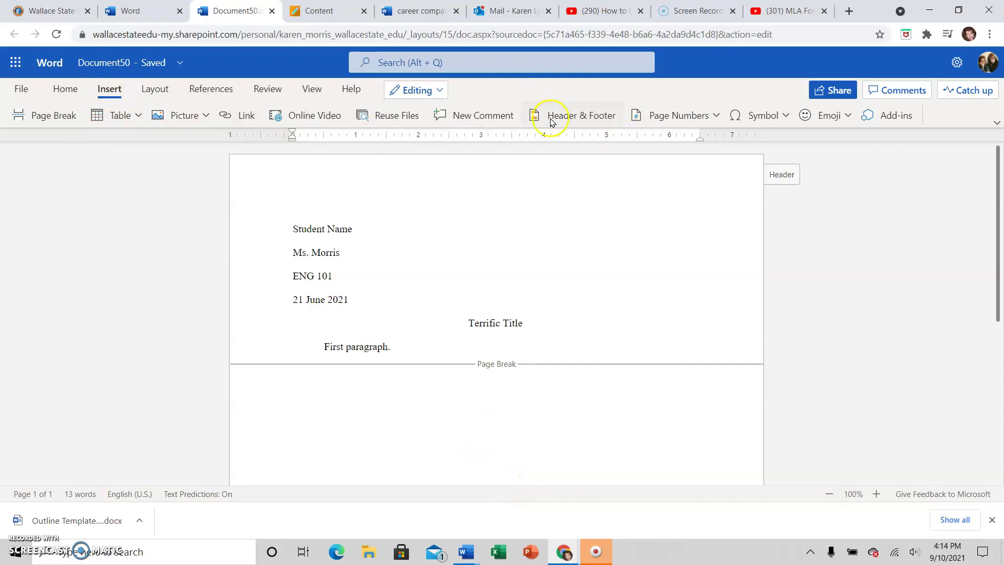
click(66, 89)
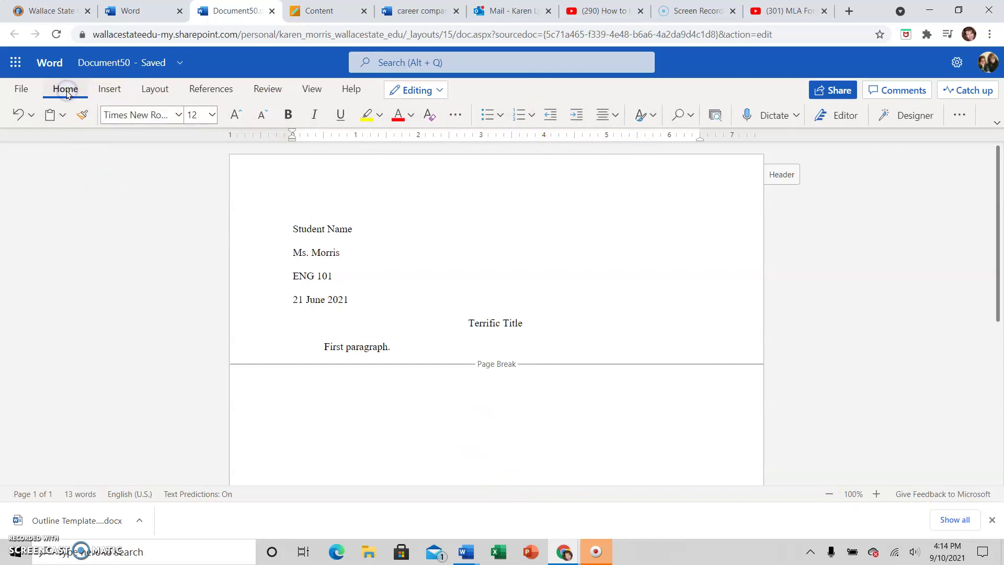
Type a centered 'Works Cited' heading at the top of page two, then start a new line.
click(607, 114)
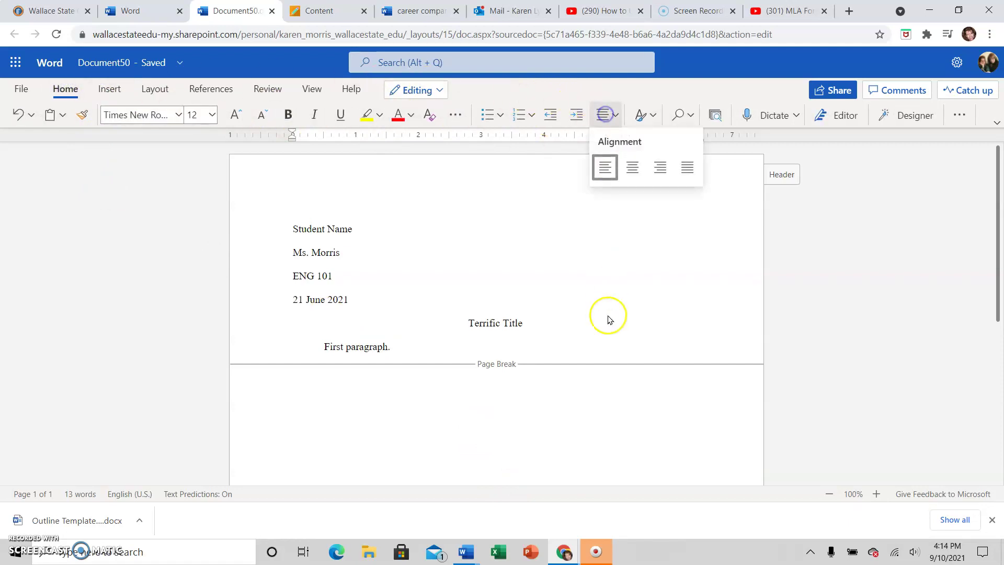
click(632, 167)
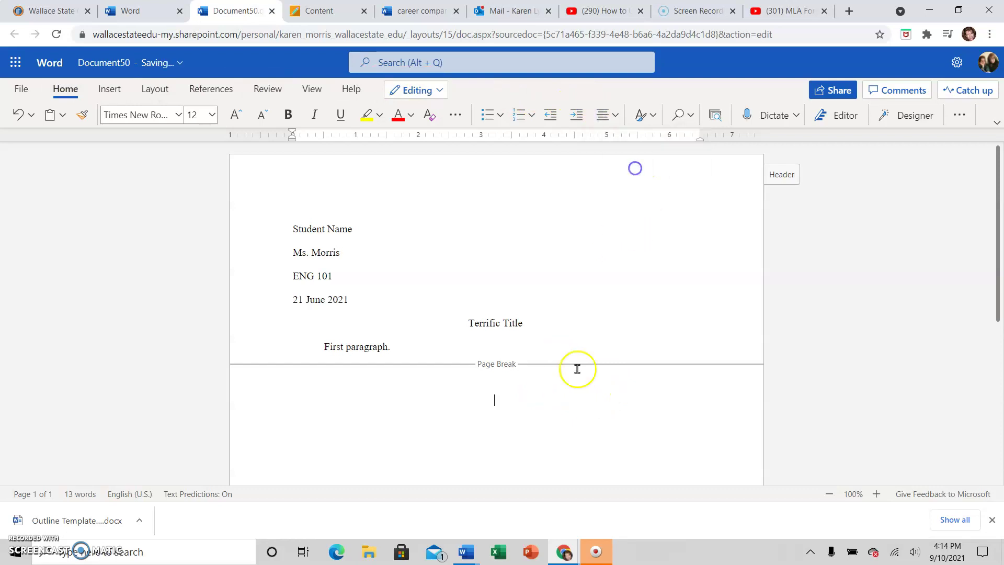
text(Work)
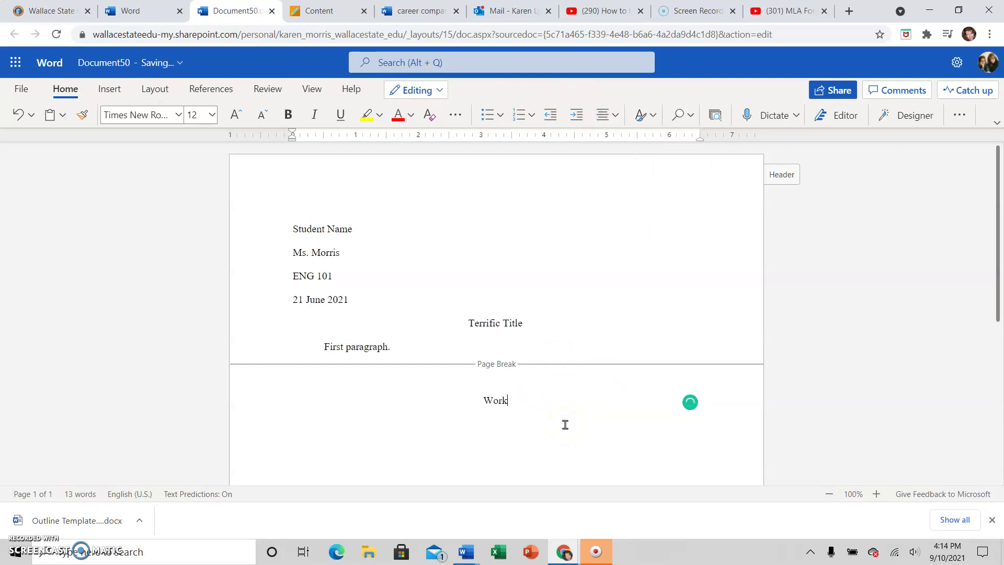
text(s Cited)
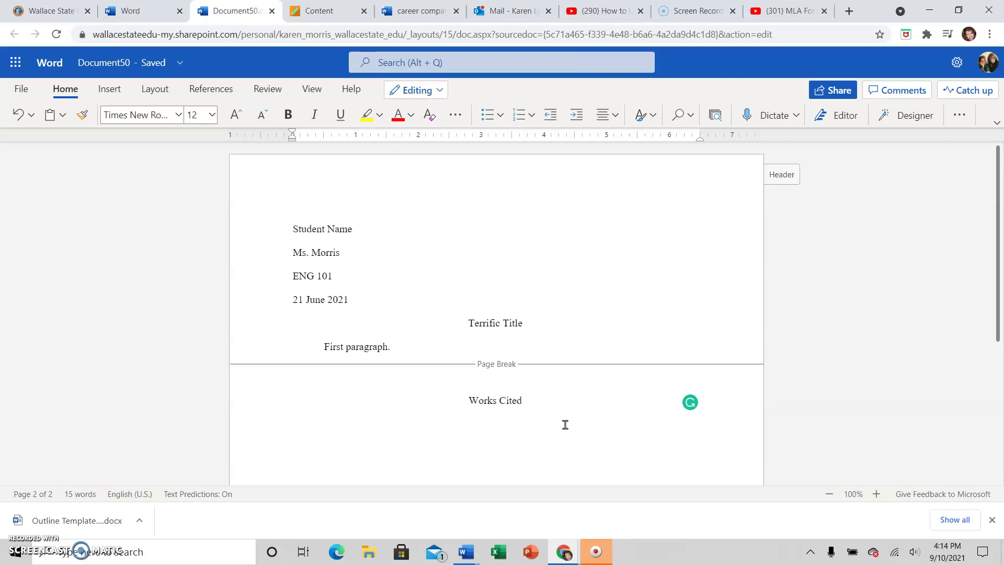
key(Return)
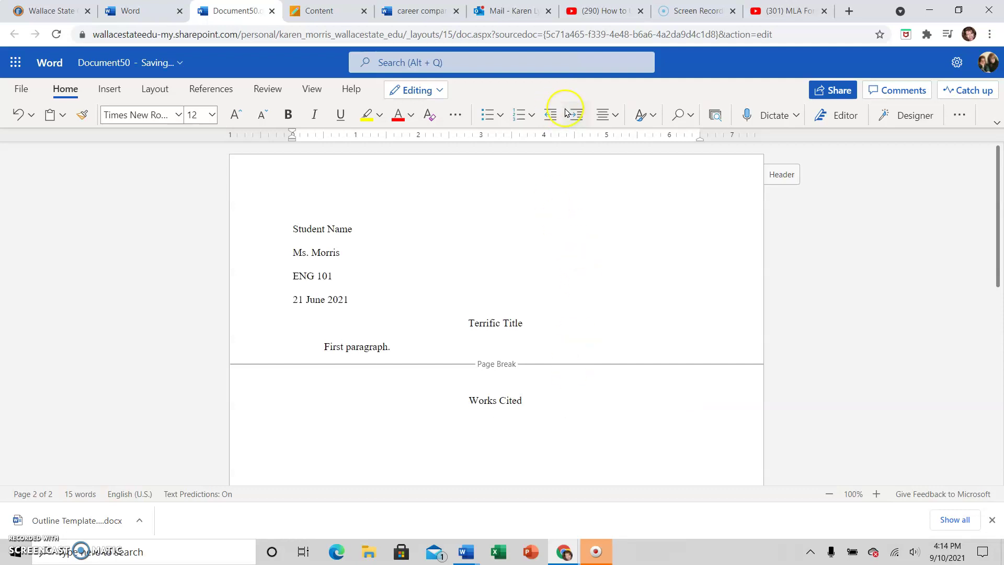
Type a left-aligned citation: Last, First. “Article Title.” Website.
click(603, 115)
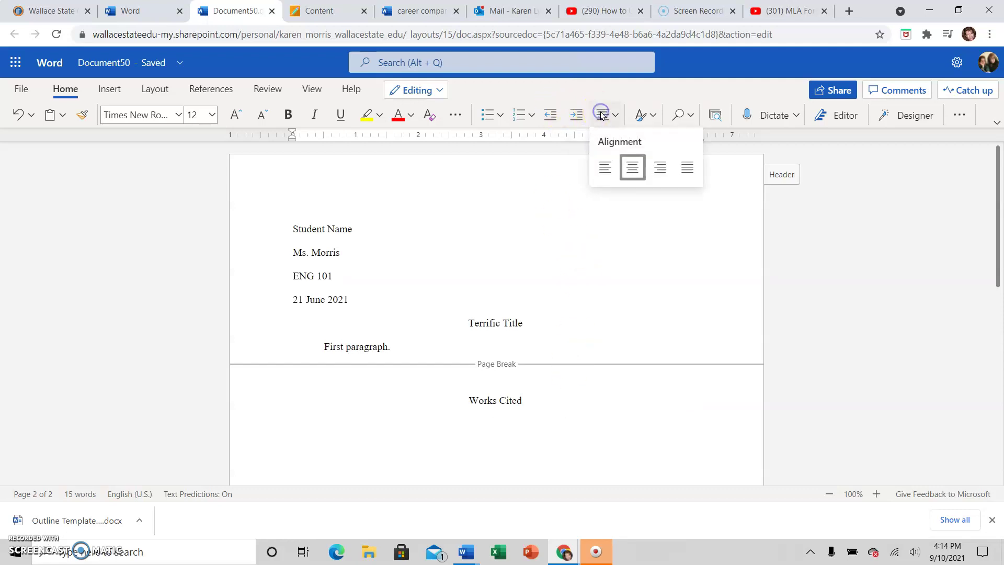
click(599, 173)
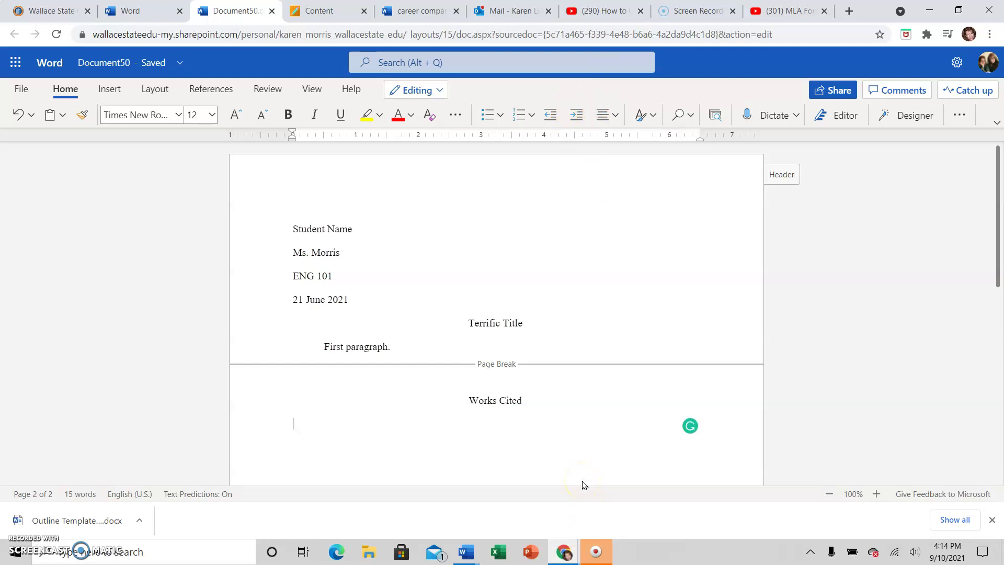
text(Last, First.)
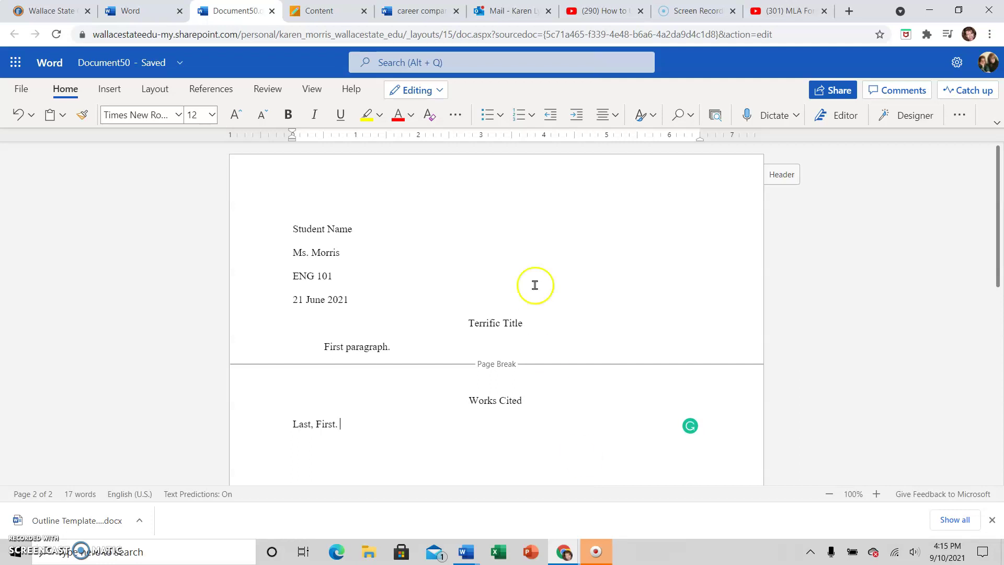
text("Article )
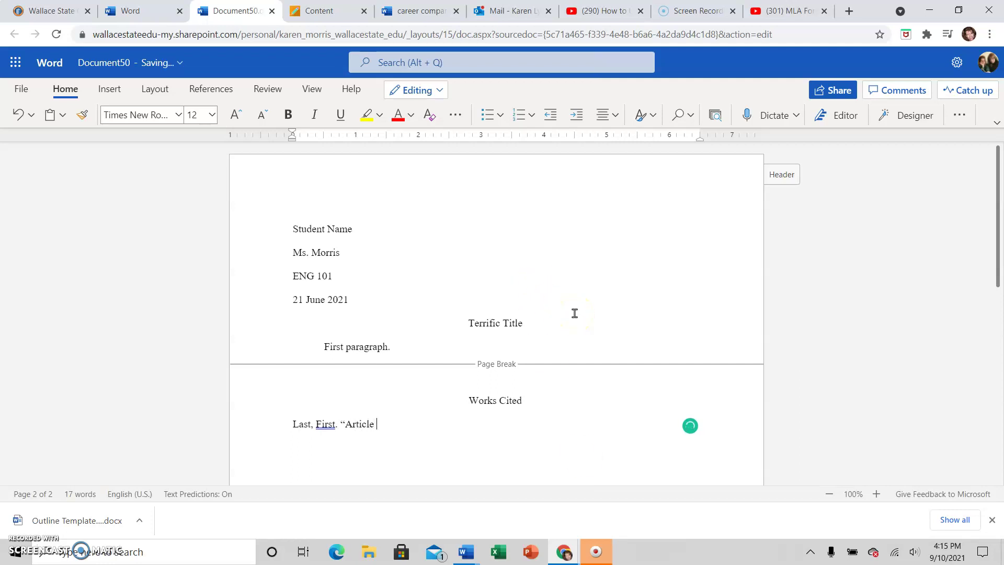
text(Title" .")
click(449, 435)
text(Website.)
Italicize 'Website.' in the citation.
drag(449, 424, 410, 427)
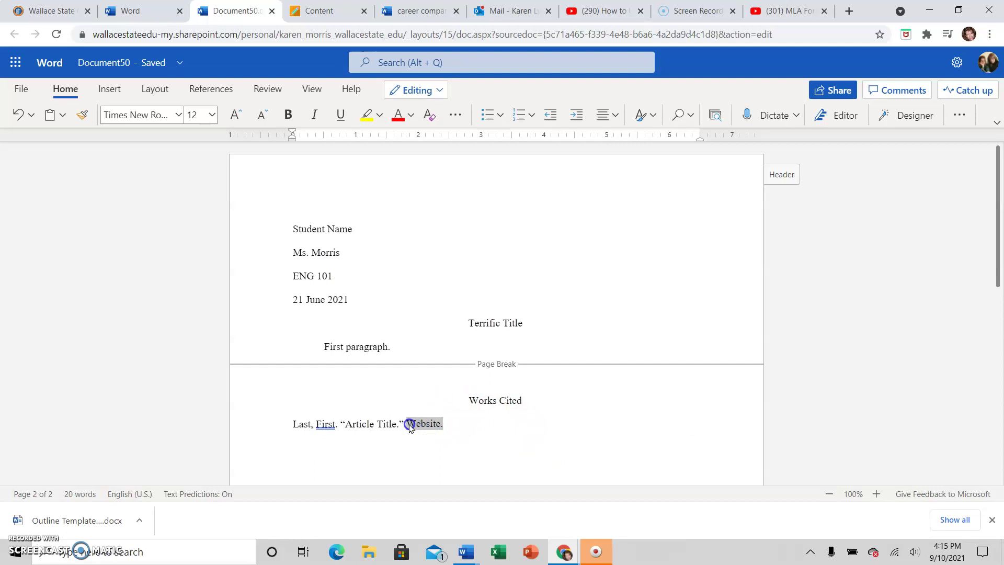
click(314, 112)
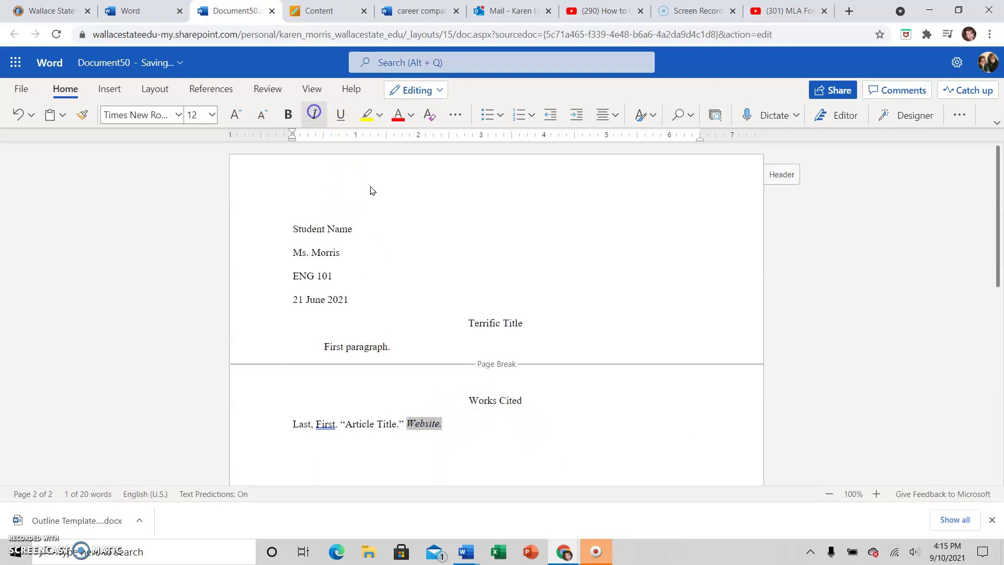
click(508, 437)
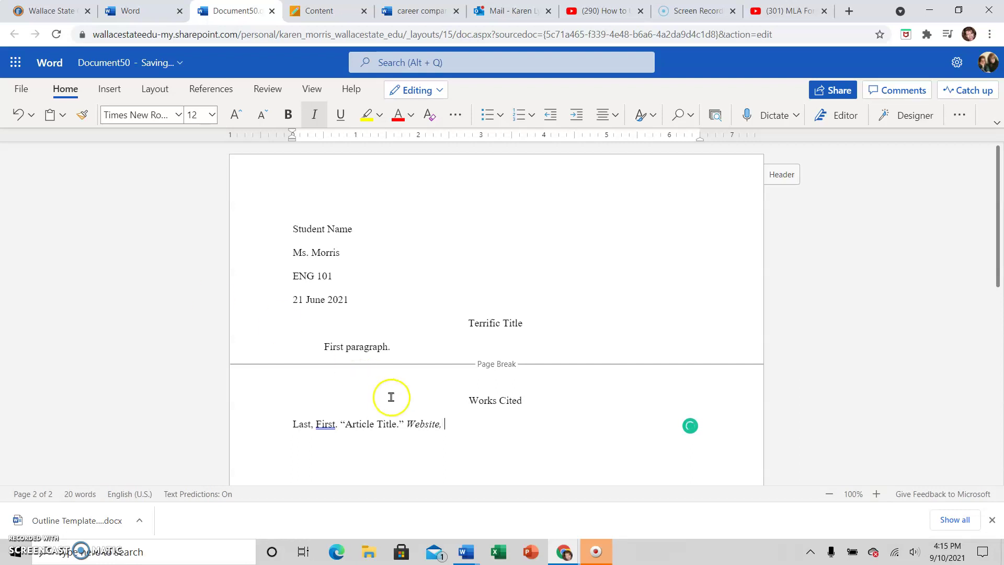
Turn off italics and type 'Publisher or Sponsor, Date.' in the citation.
click(316, 116)
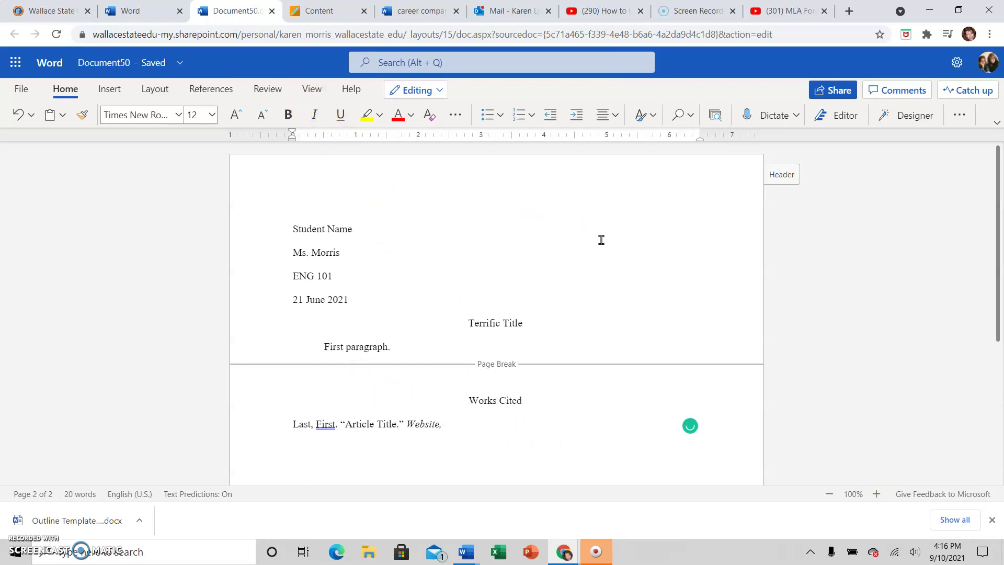
text(Pulisher)
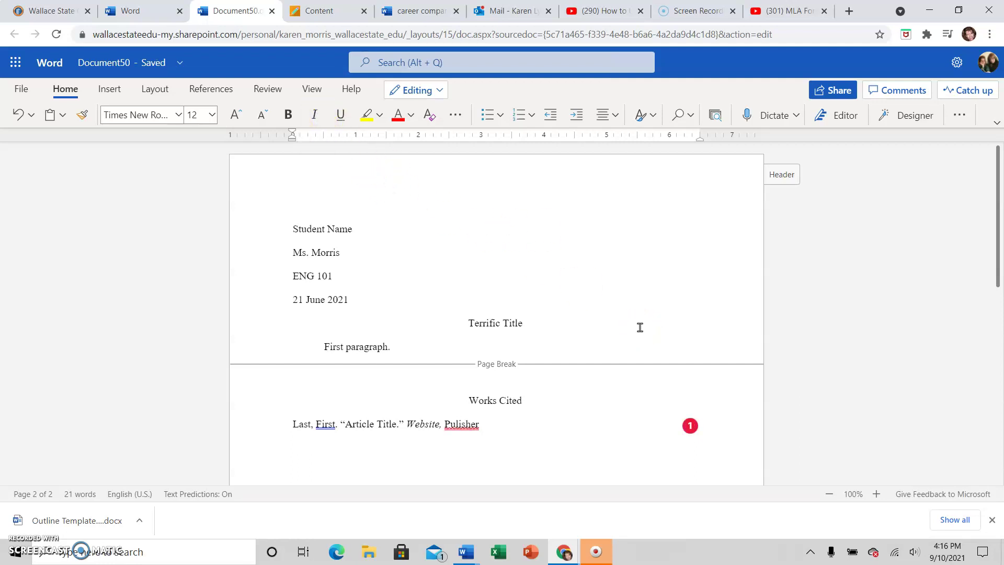
text(or Sponsor, Date.)
Copy the document's web address from the address bar and paste it after 'Date.'.
click(343, 34)
key(ctrl+c)
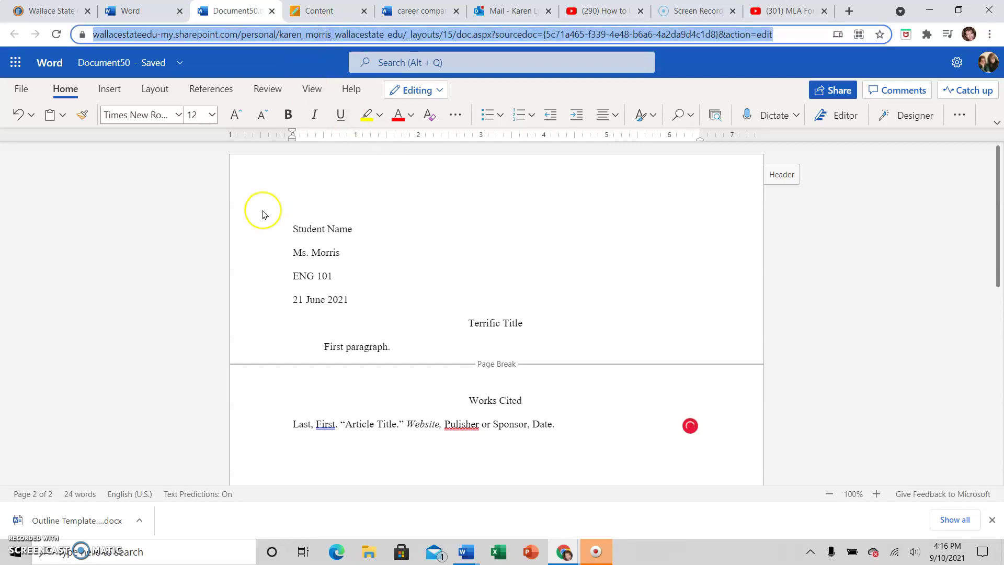
click(600, 423)
key(ctrl+v)
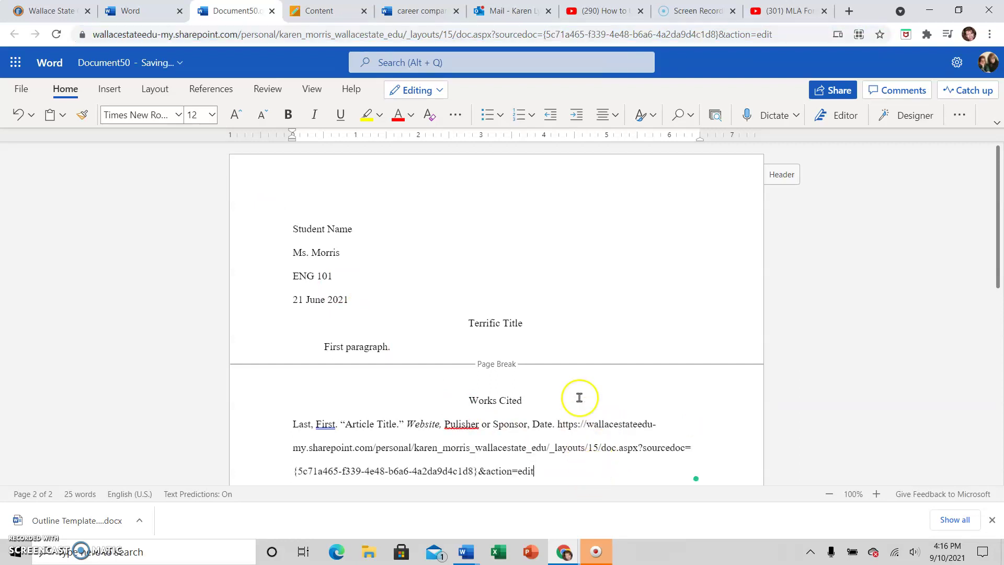
scroll(586, 429, down, 3)
scroll(587, 426, up, 2)
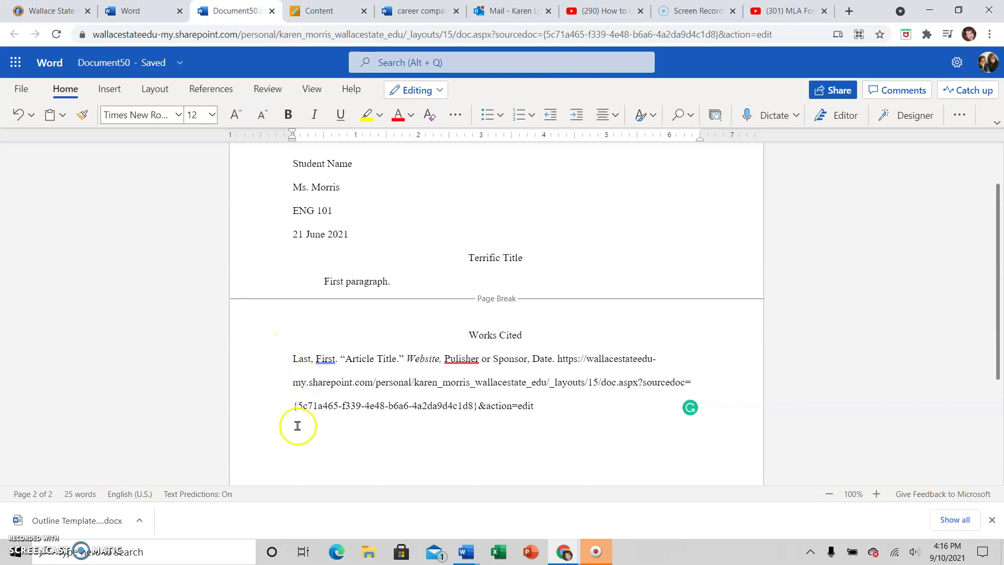
Select the Works Cited citation and apply a Hanging special indent to it.
click(510, 419)
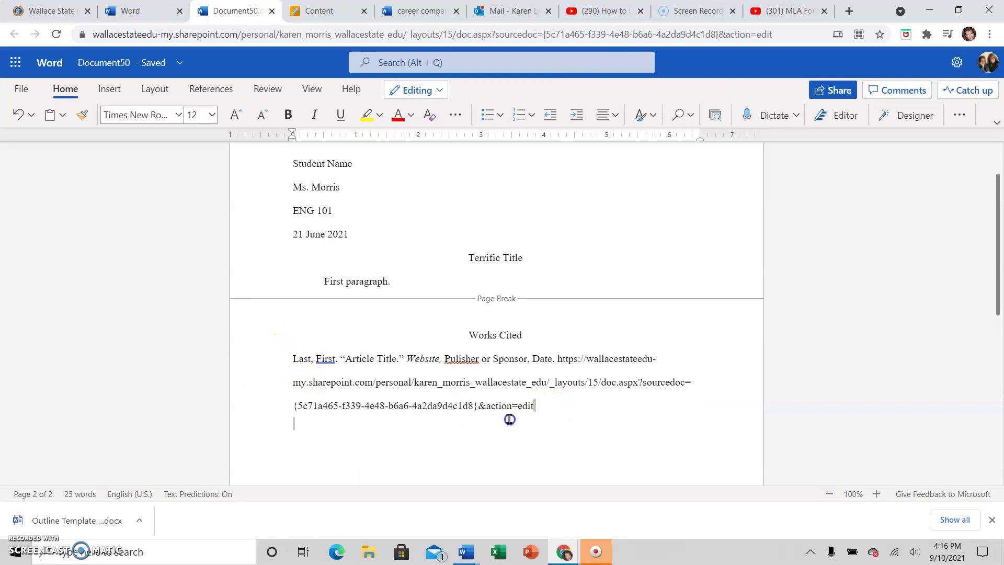
drag(510, 419, 277, 366)
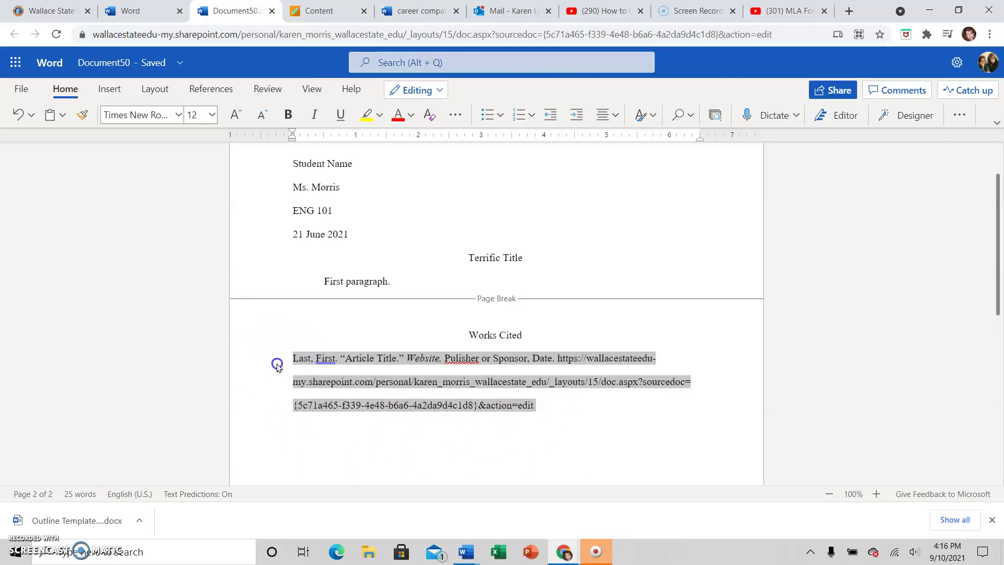
click(966, 121)
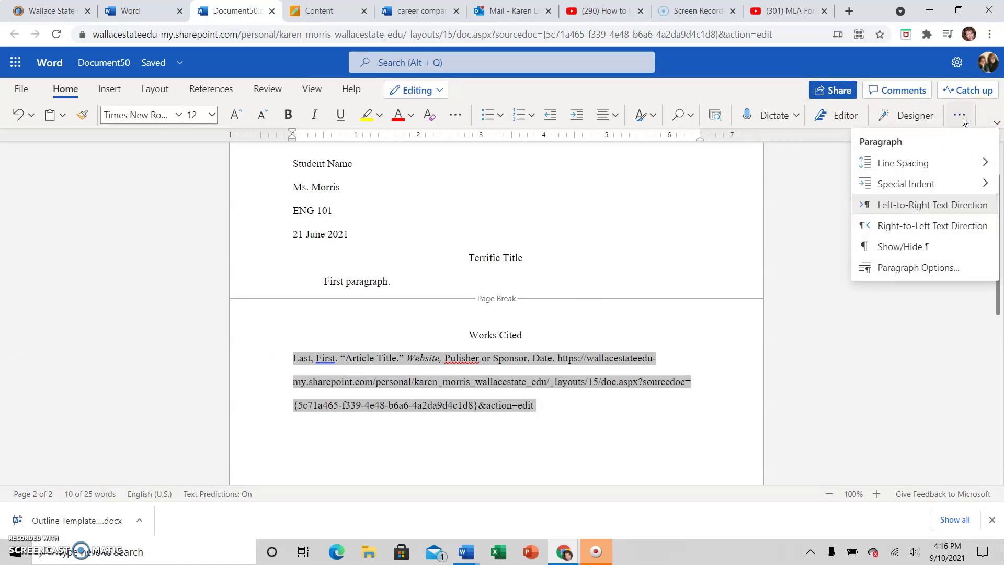
click(901, 163)
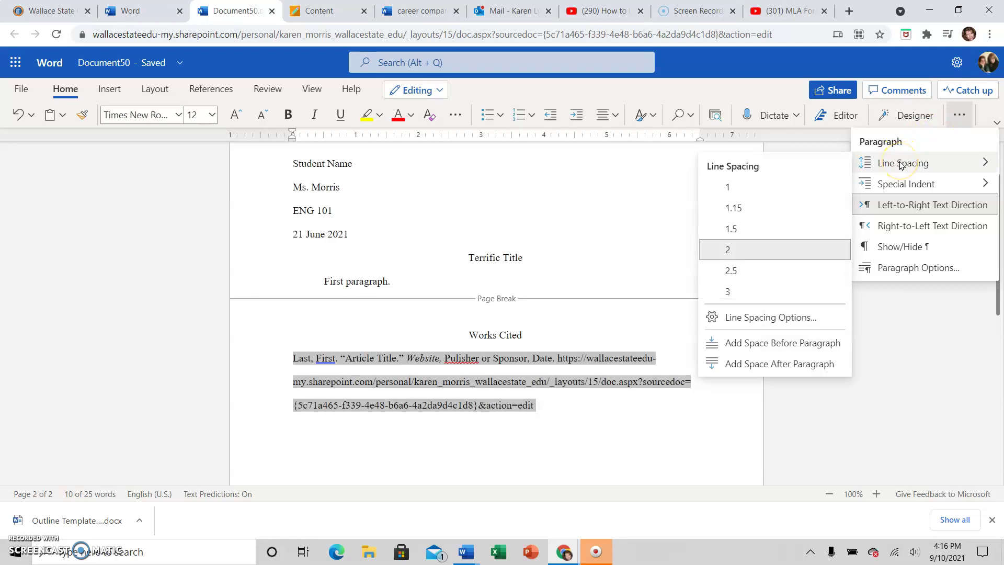
click(902, 186)
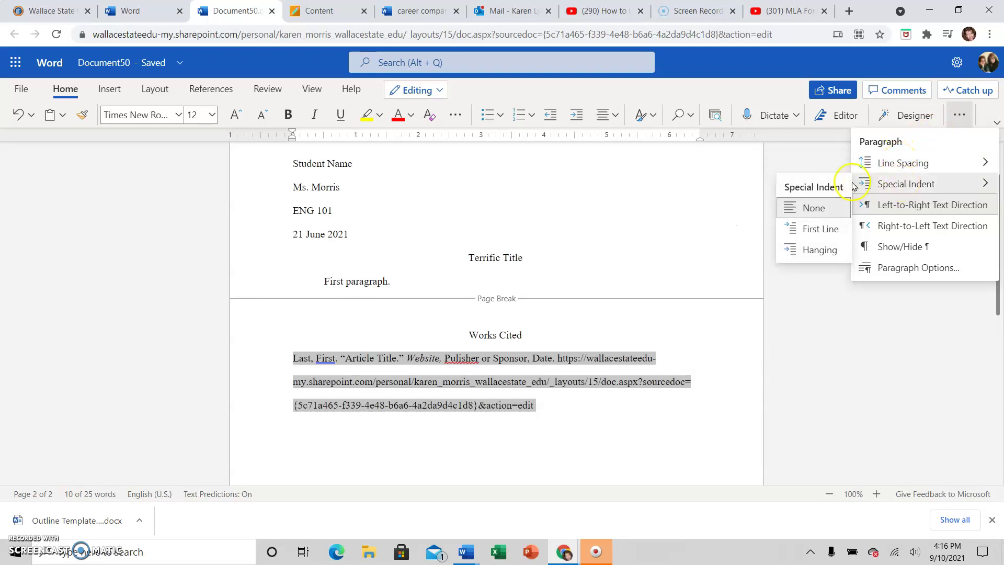
click(820, 252)
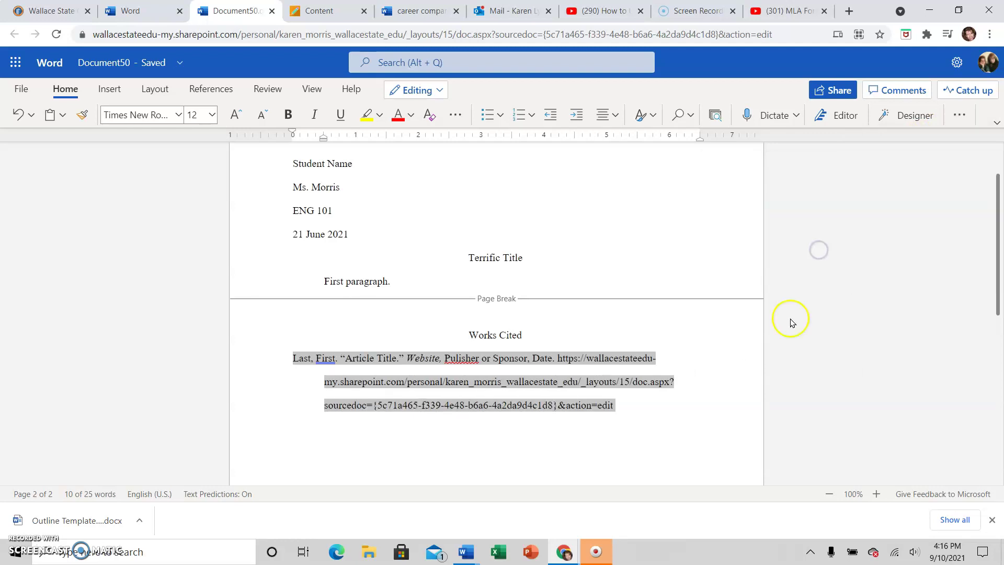
click(639, 415)
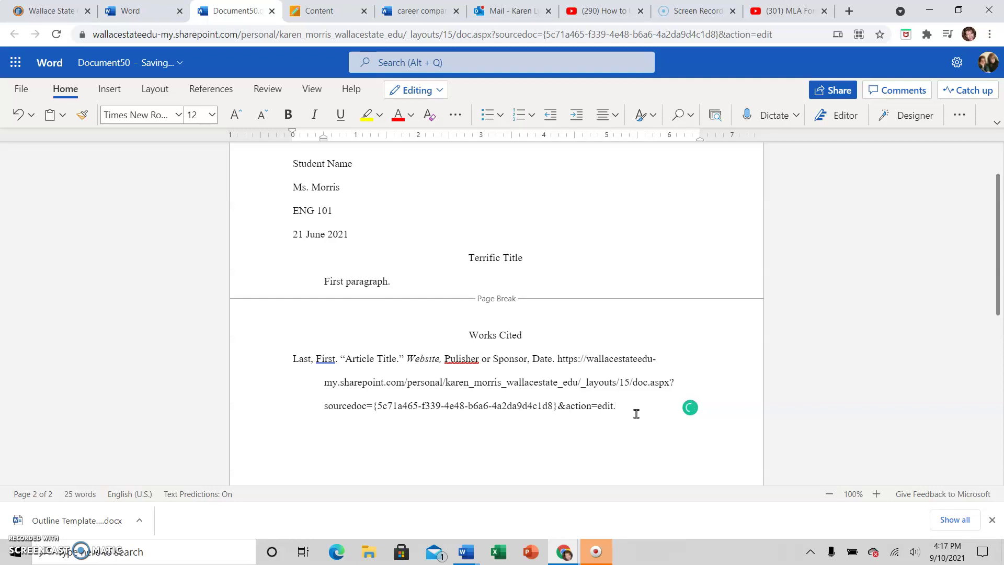
Duplicate the Works Cited entry on a new line and change its surname from Last to Beck.
key(Return)
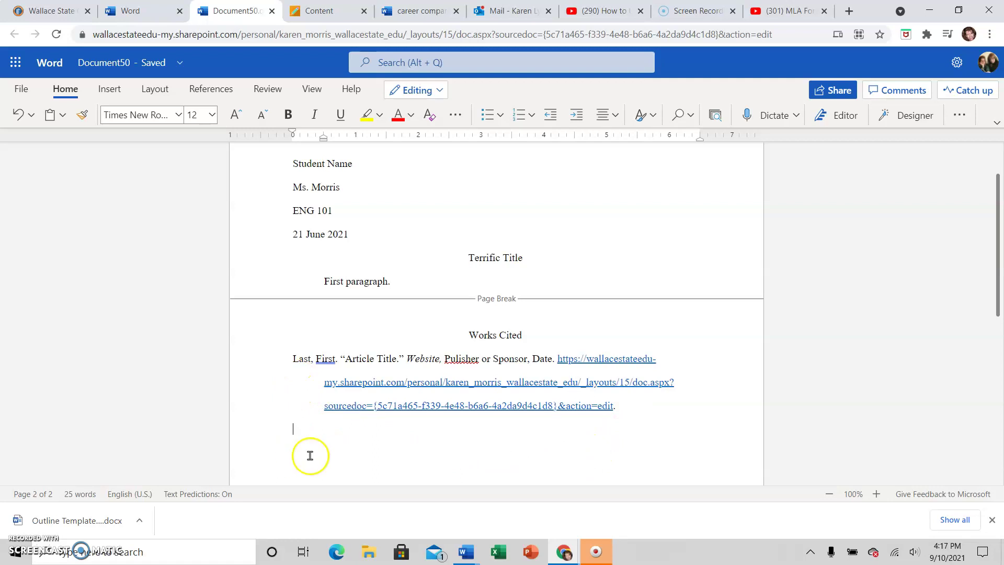
drag(634, 417, 284, 358)
key(ctrl+c)
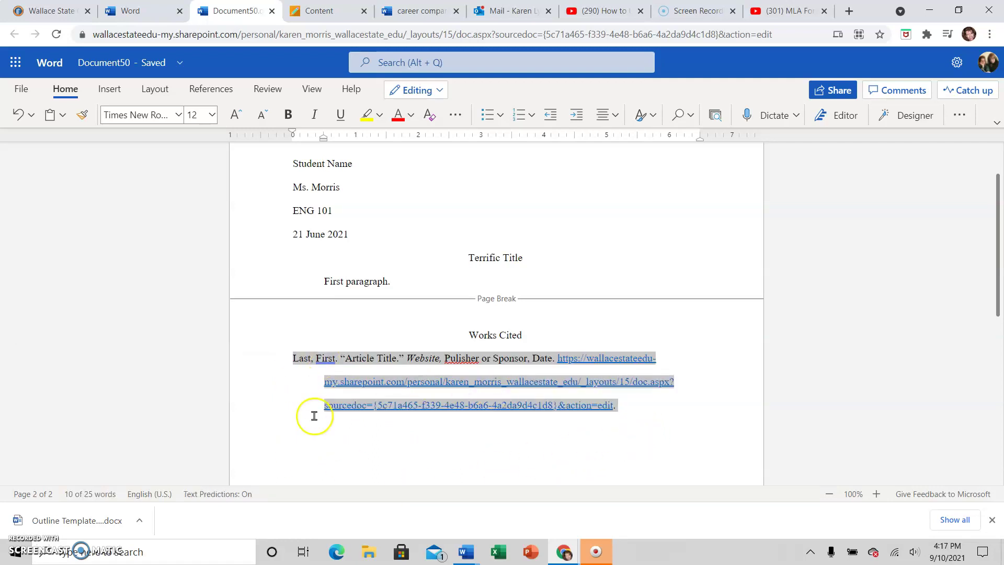
click(314, 437)
key(ctrl+v)
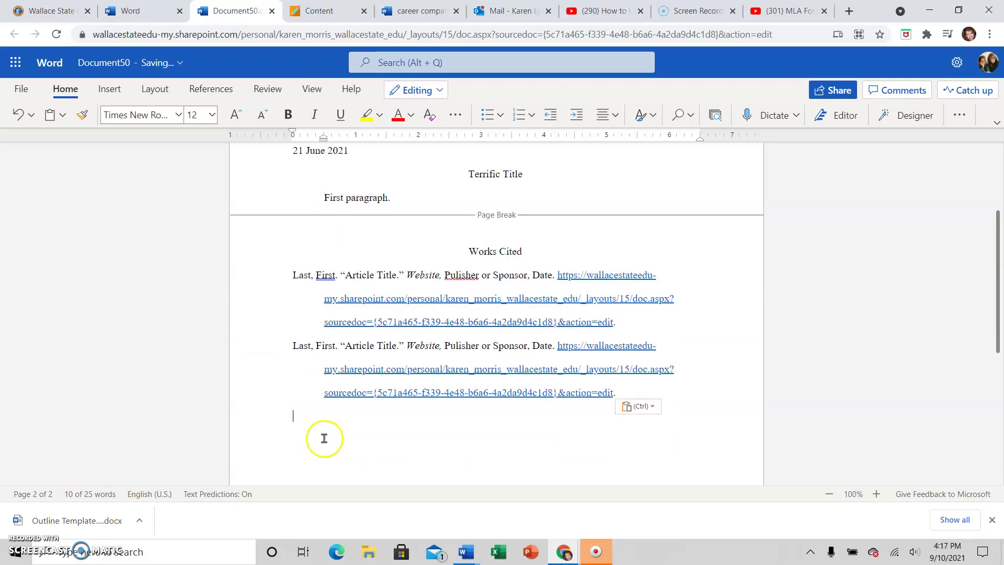
click(310, 345)
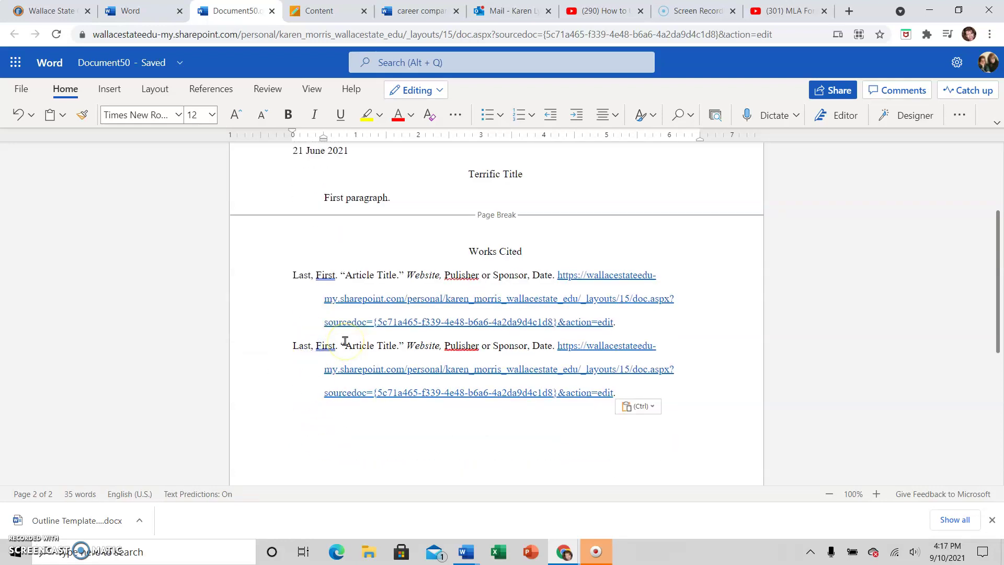
key(Delete)
key(BackSpace)
key(BackSpace)
key(BackSpace)
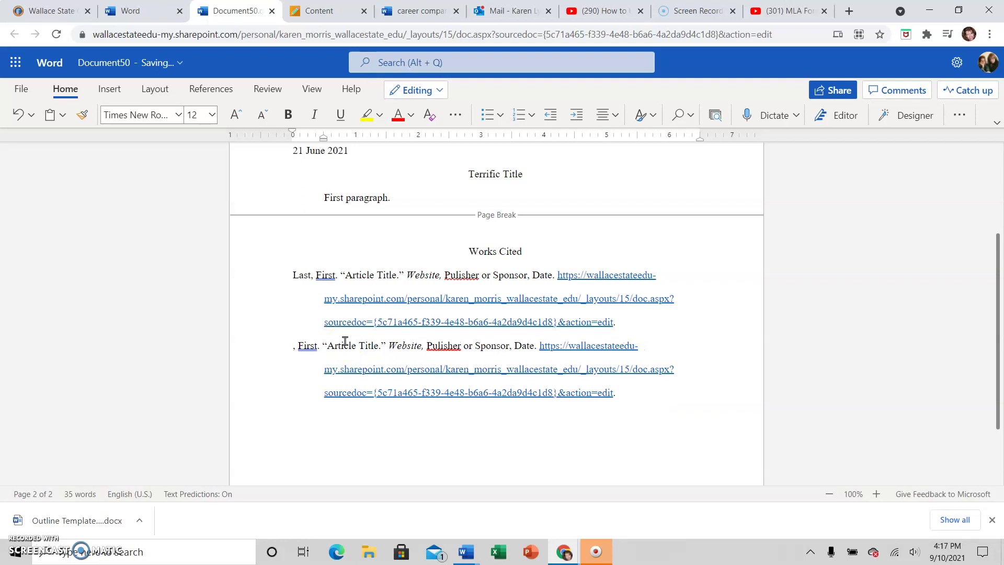
text(Beck)
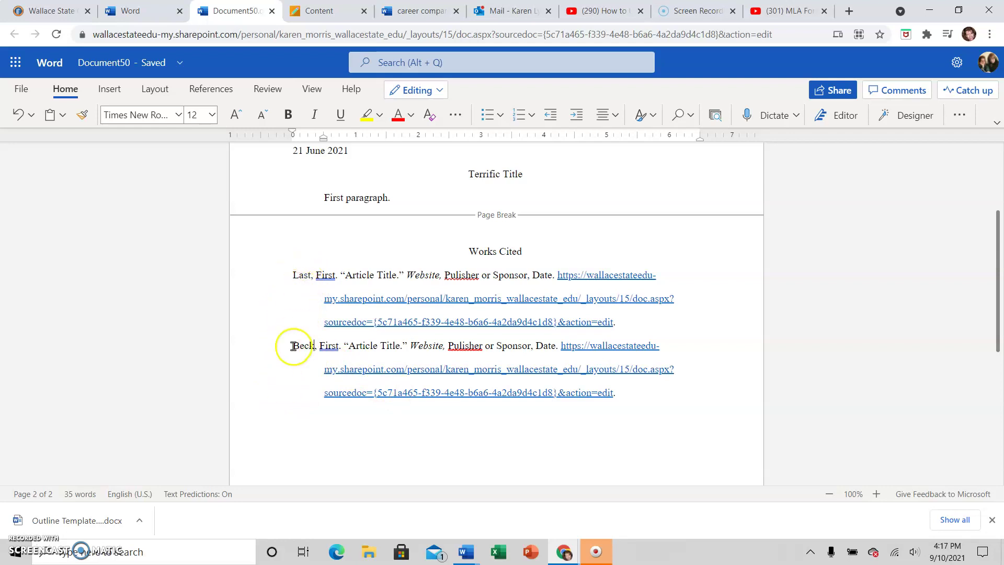
Move the Beck entry above the Last entry and delete the leftover duplicate.
drag(621, 396, 267, 352)
key(ctrl+c)
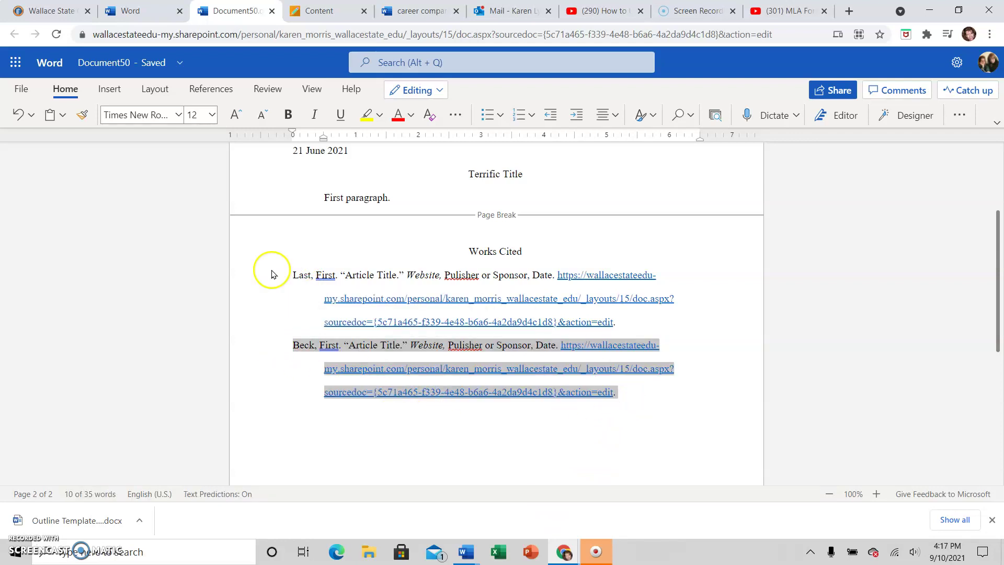
click(290, 272)
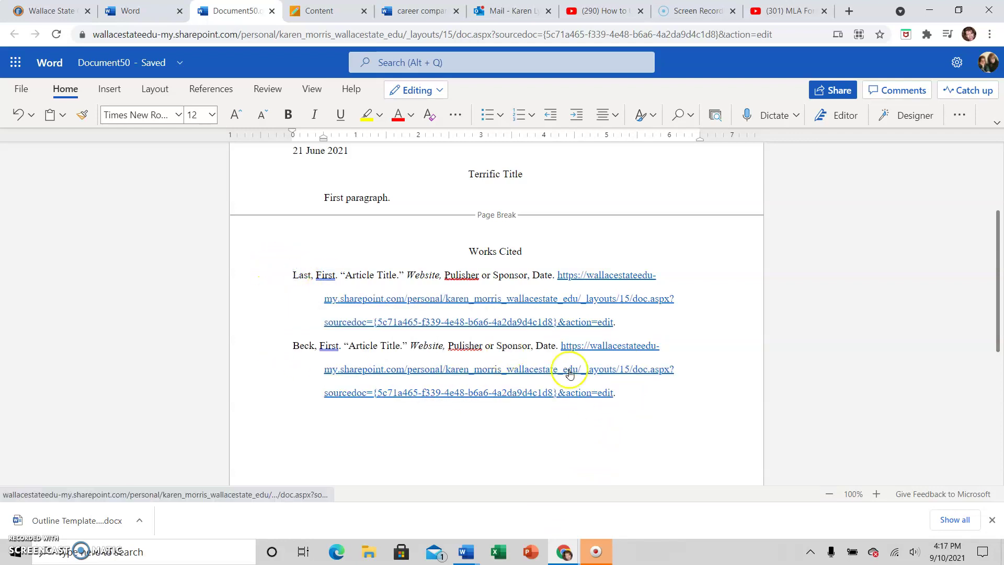
key(ctrl+v)
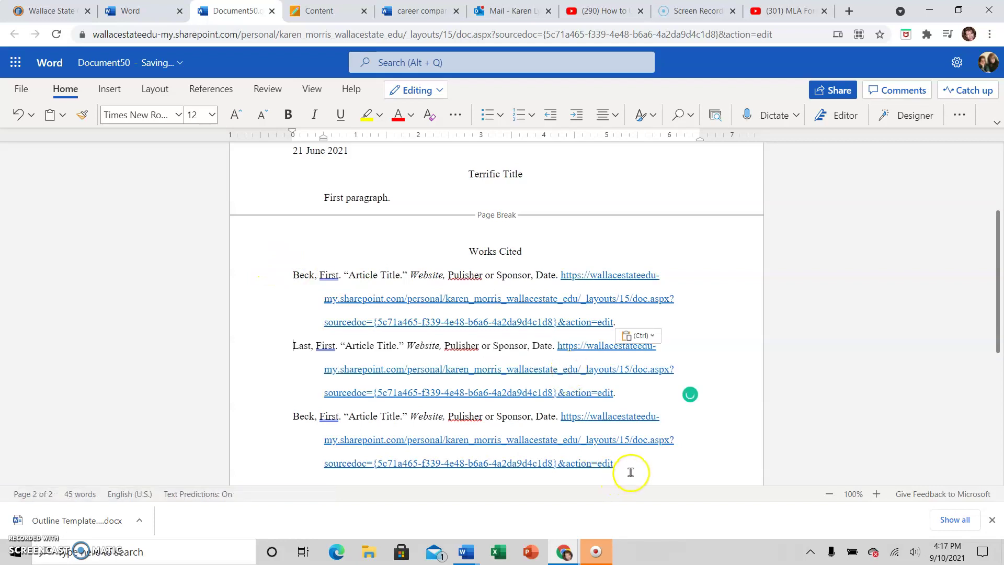
drag(631, 472, 281, 372)
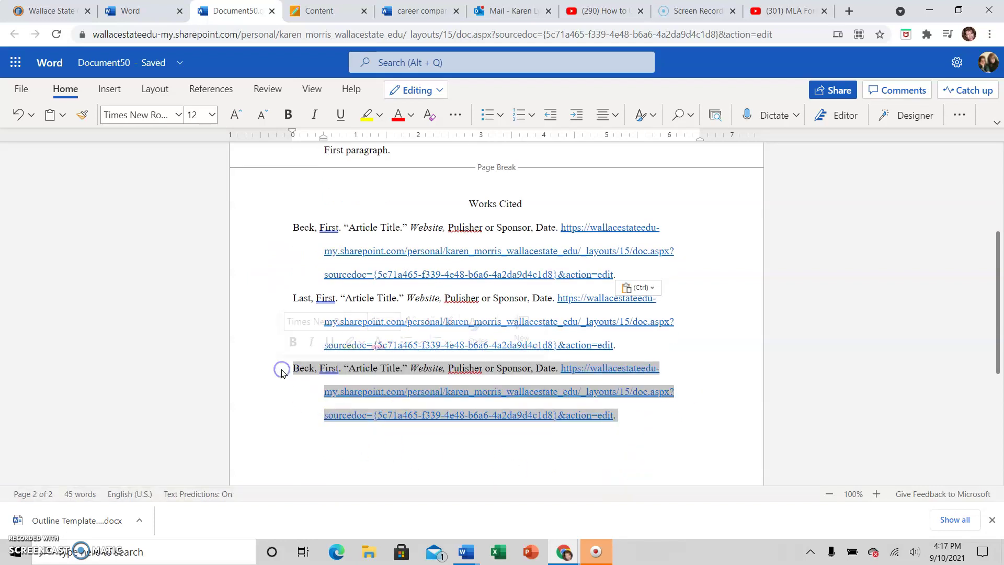
key(Delete)
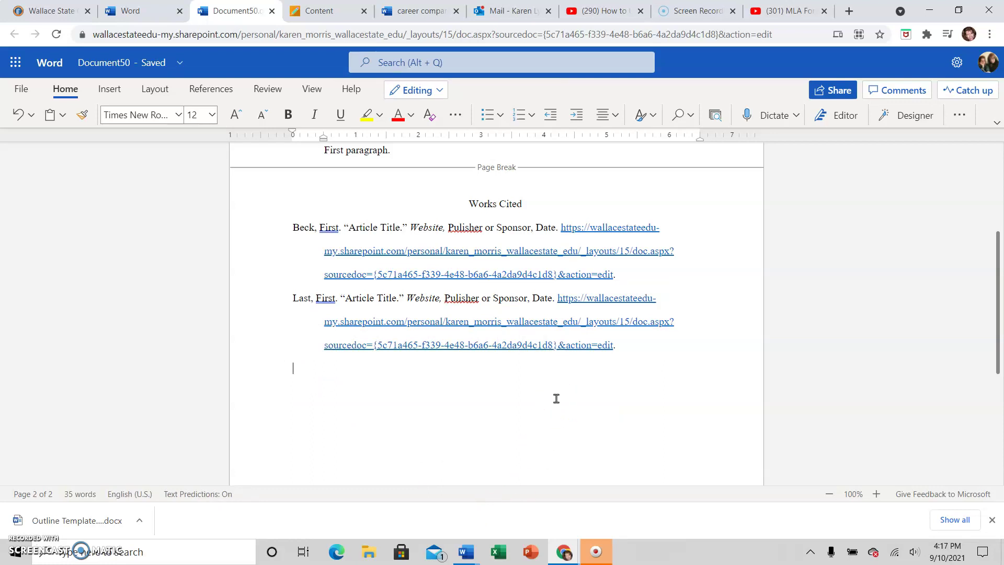
Scroll through the essay and briefly open and close the File menu.
scroll(557, 398, up, 4)
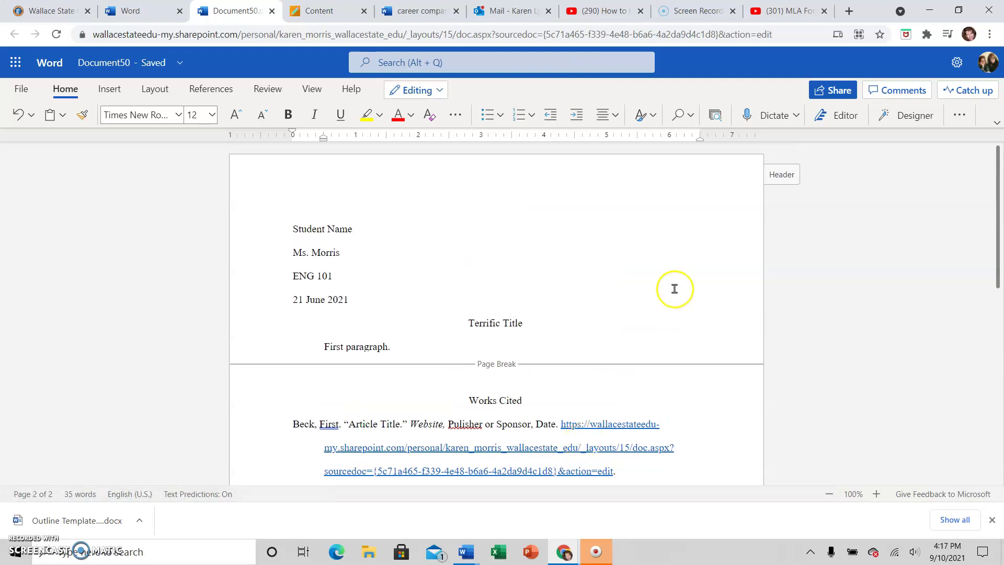
scroll(545, 271, down, 1)
scroll(545, 271, down, 1)
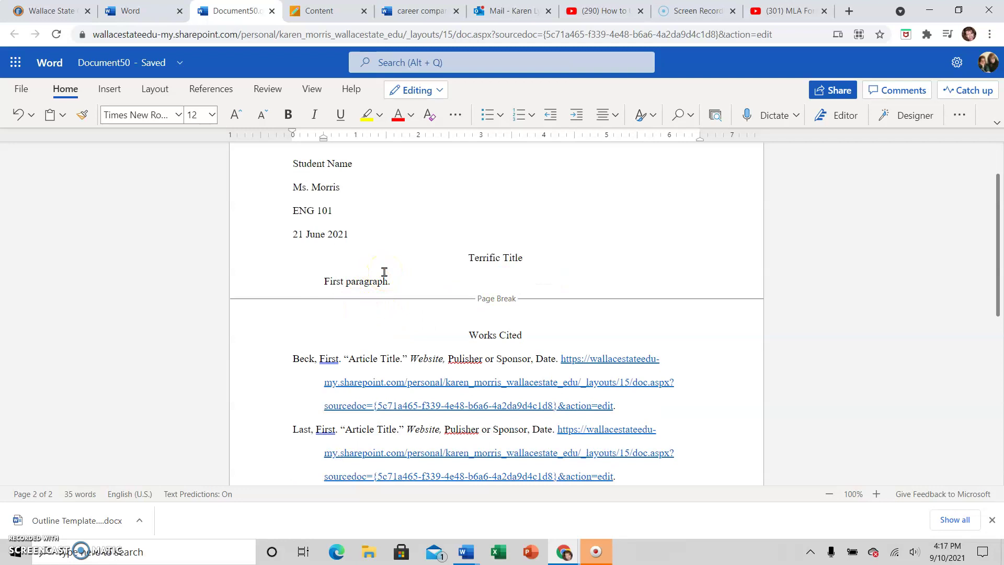
click(20, 91)
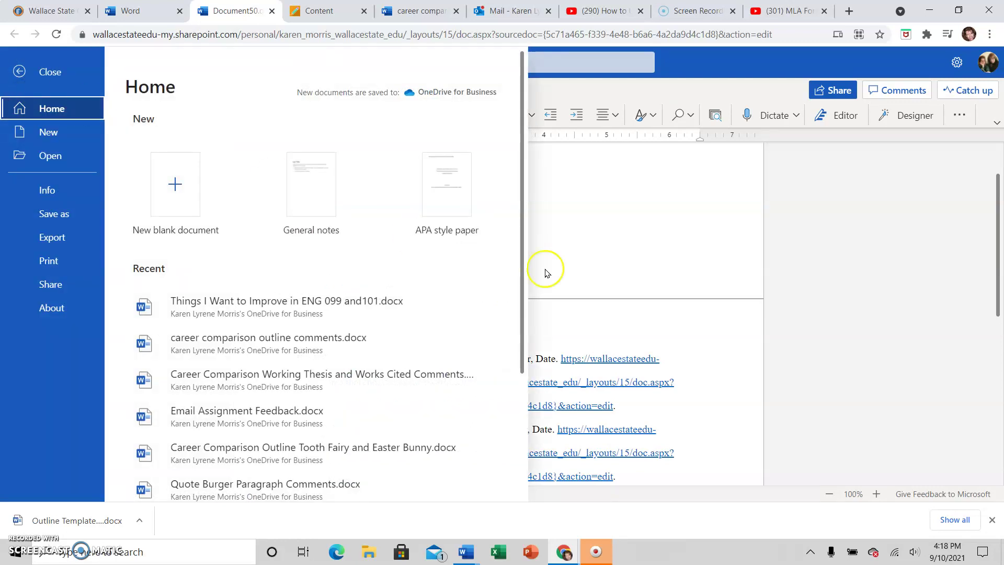
click(674, 267)
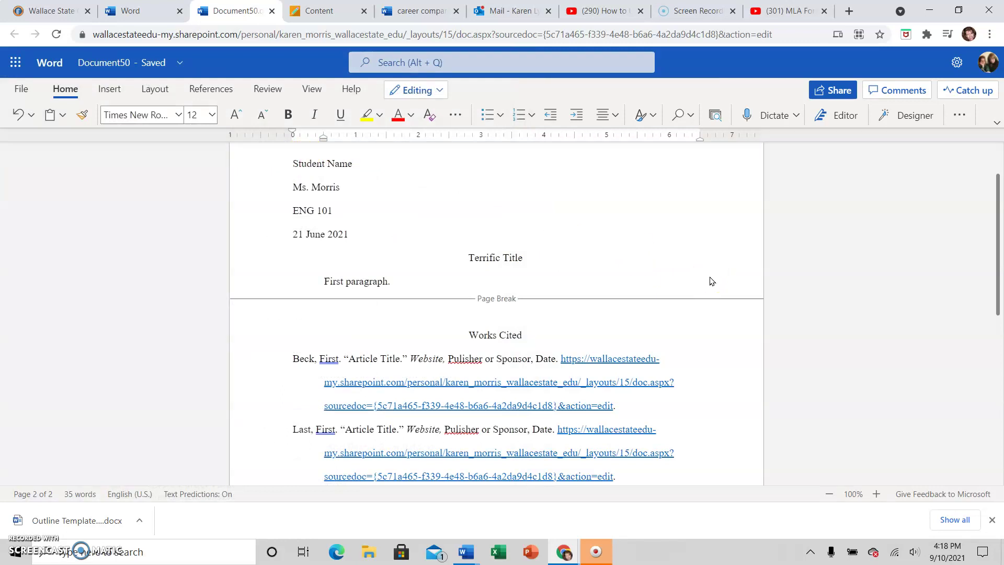
click(832, 90)
click(166, 208)
Download a copy of the essay as Document50.docx via File > Save as.
click(21, 91)
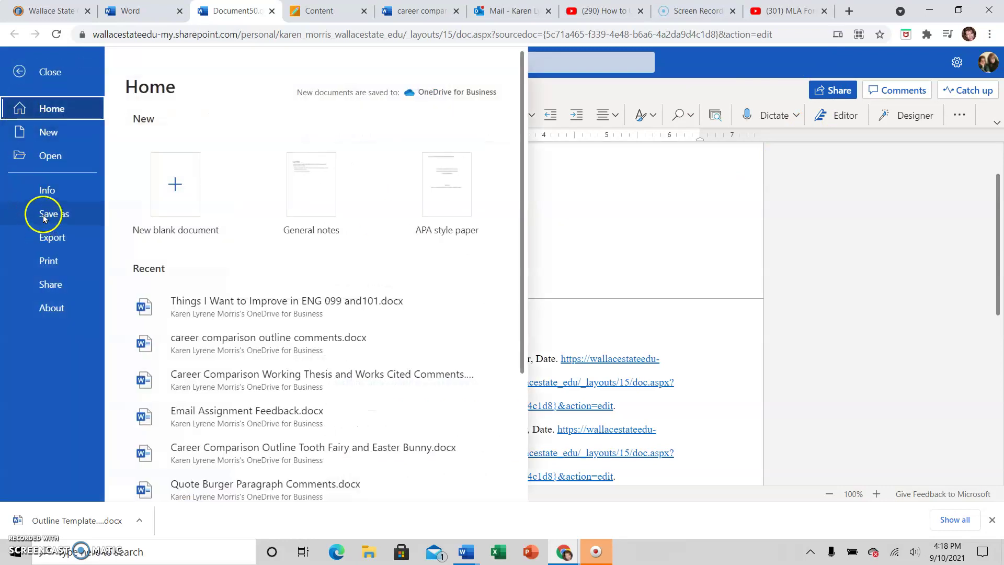
click(44, 216)
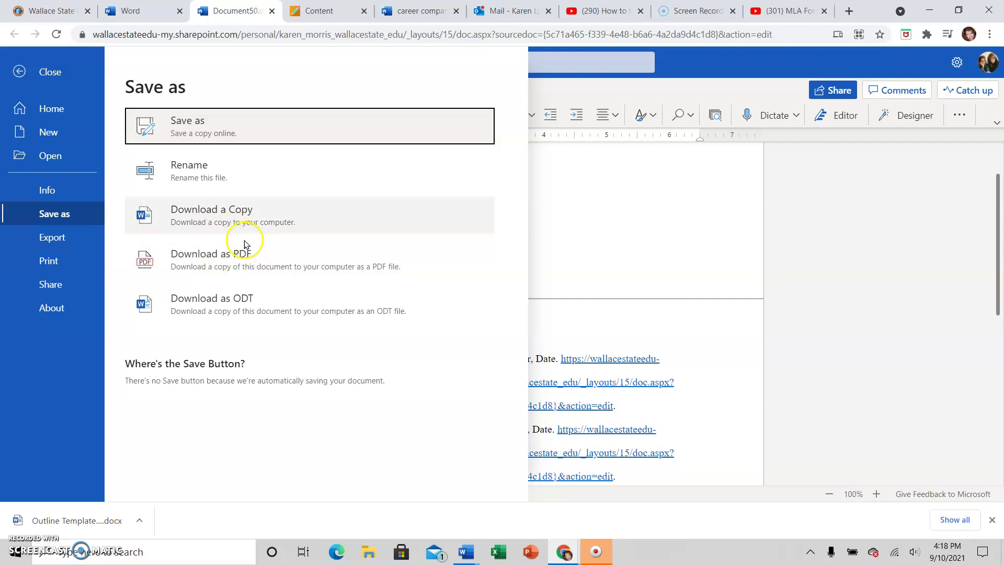
click(229, 215)
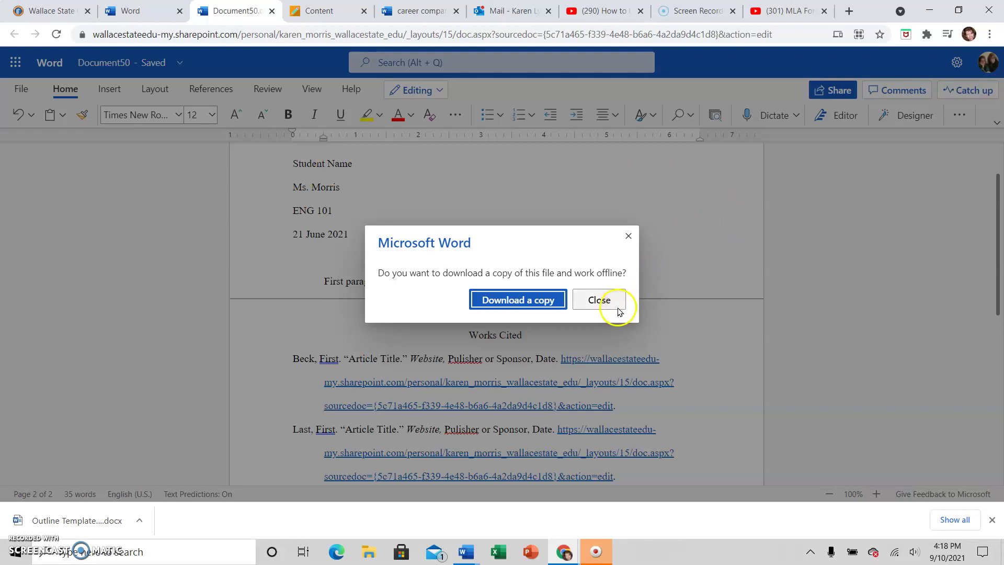
click(500, 302)
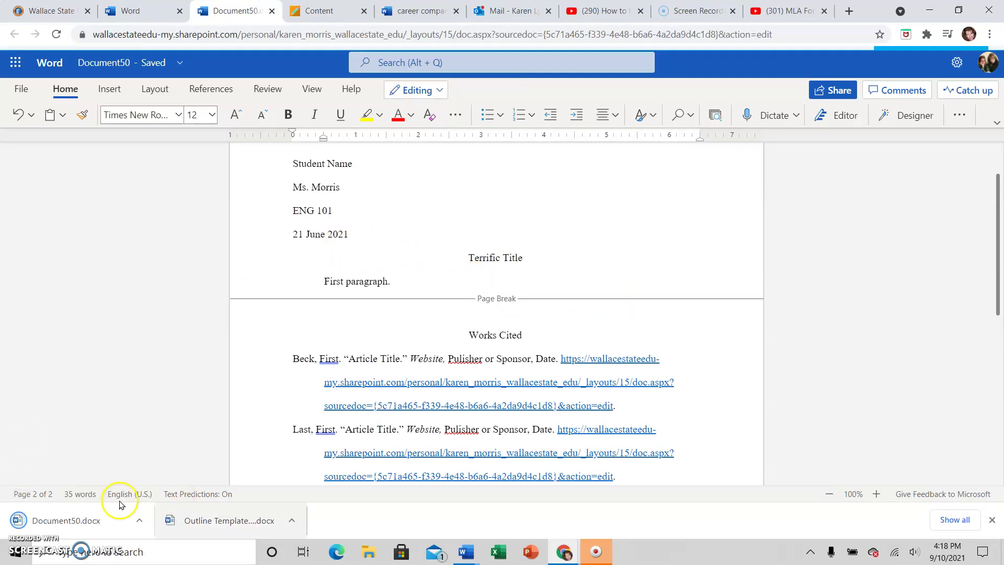
Switch to Blackboard, open the One Body Paragraph assignment, and view its rubric.
click(327, 10)
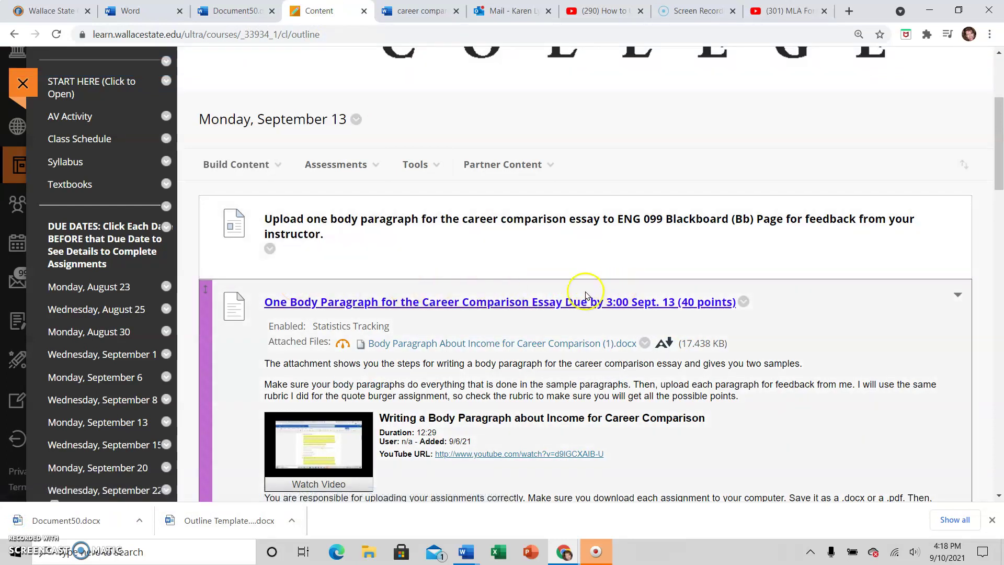
click(477, 306)
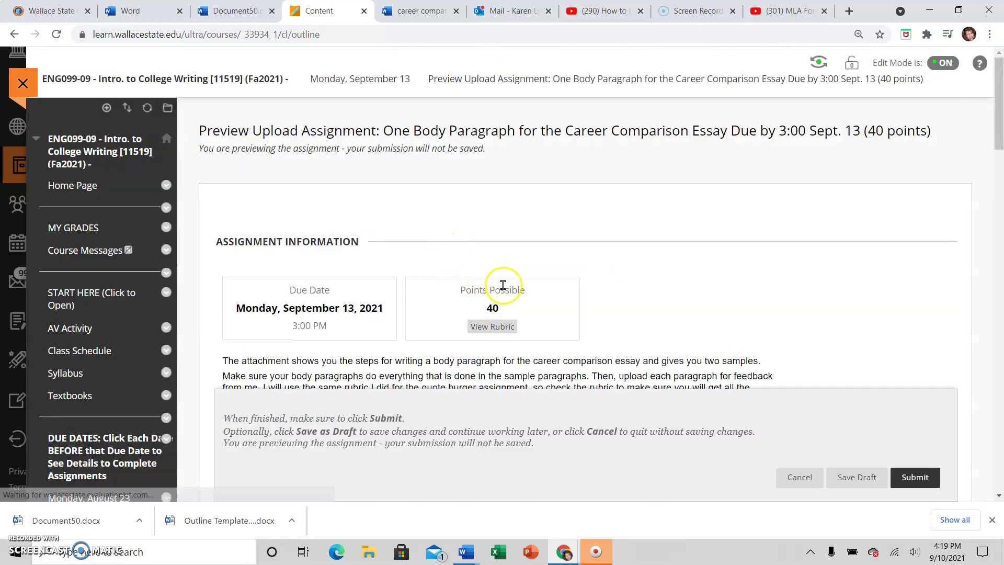
click(498, 324)
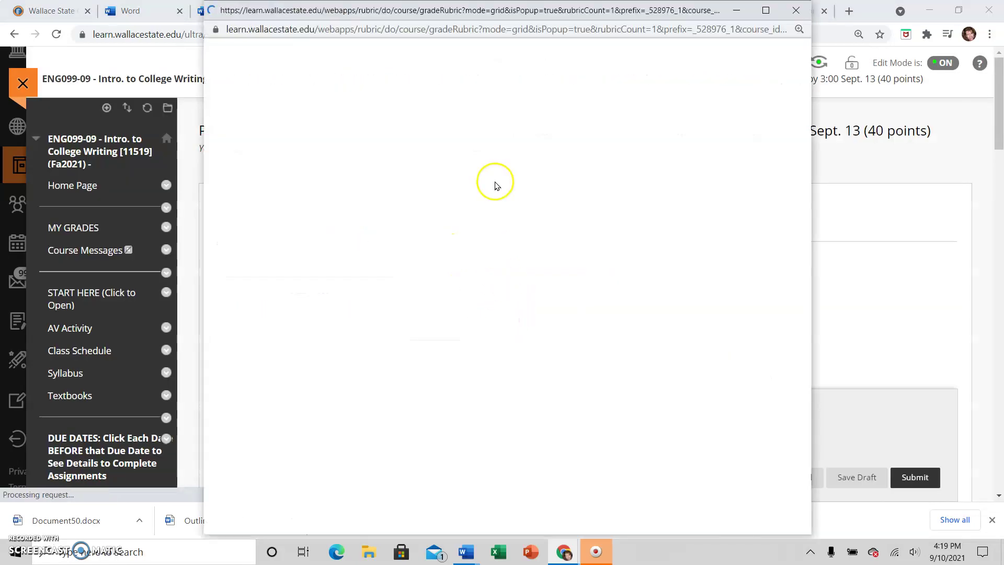
Scroll through the Quote Burger Paragraph rubric criteria, then close the rubric window.
scroll(592, 295, down, 15)
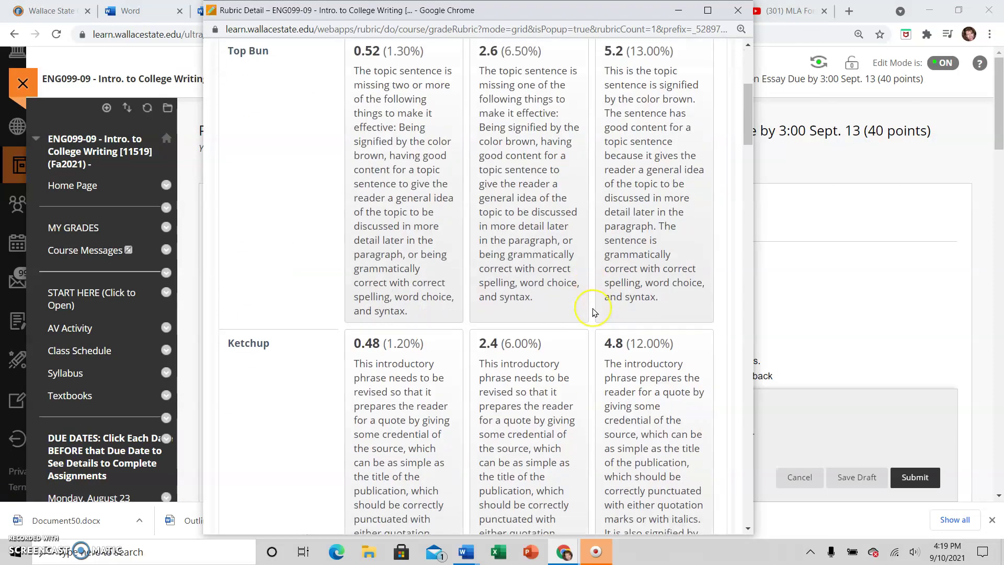
scroll(592, 312, down, 15)
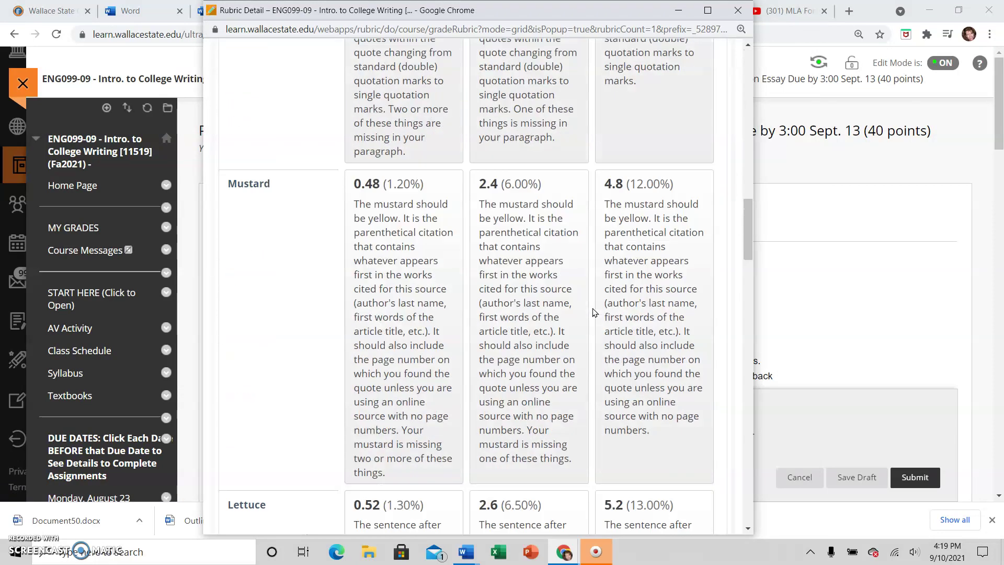
scroll(594, 312, down, 15)
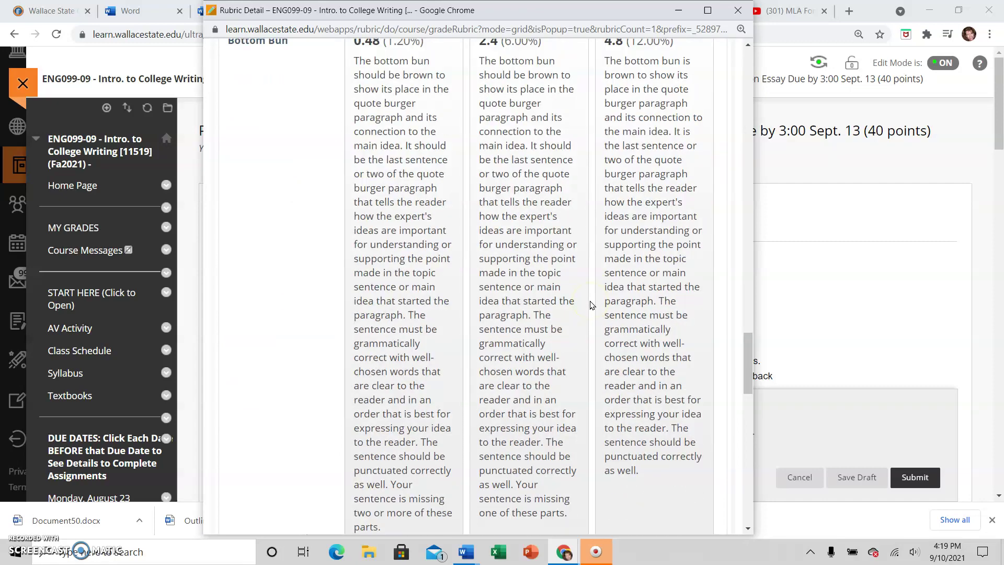
scroll(591, 305, down, 9)
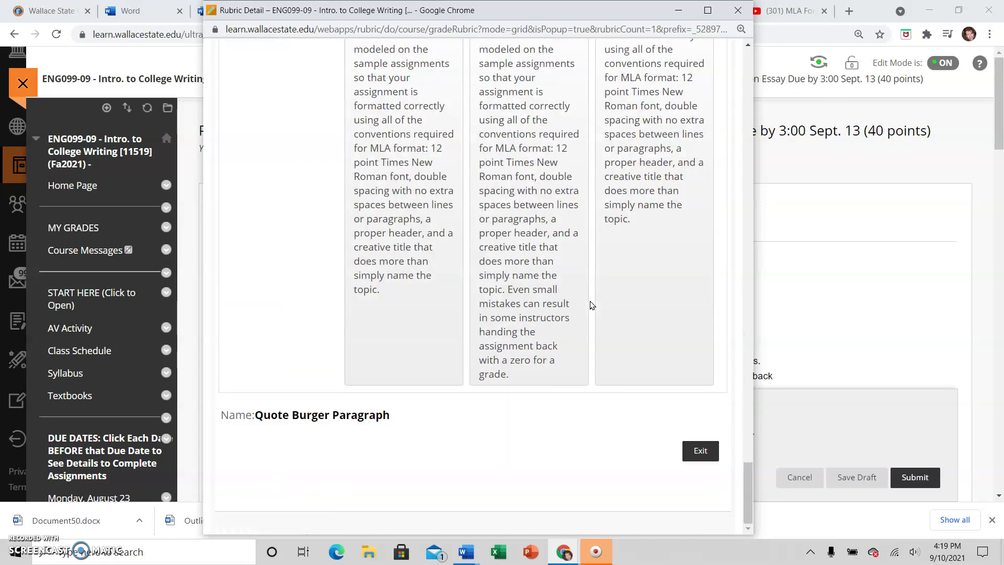
scroll(589, 298, up, 3)
scroll(585, 291, up, 15)
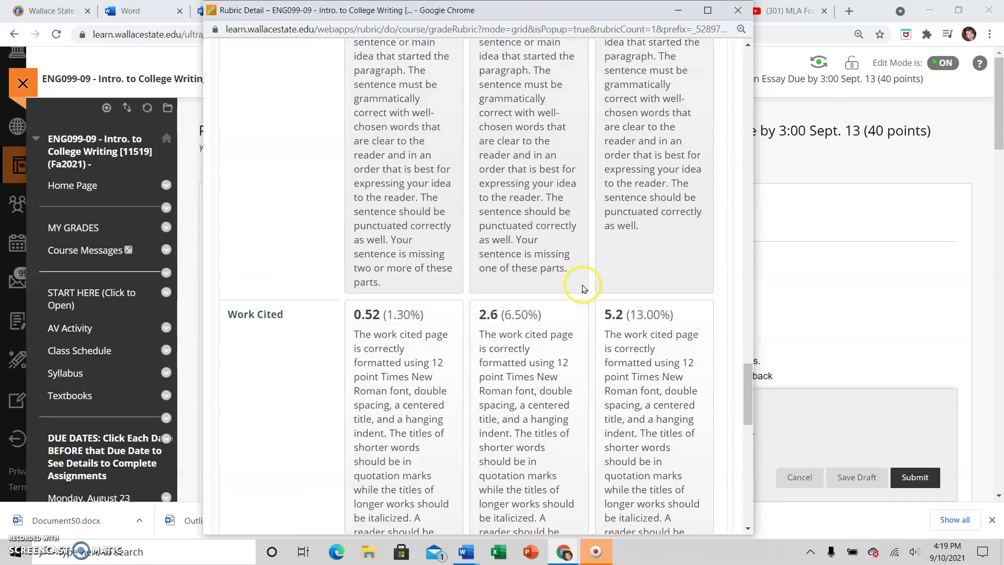
scroll(584, 283, up, 15)
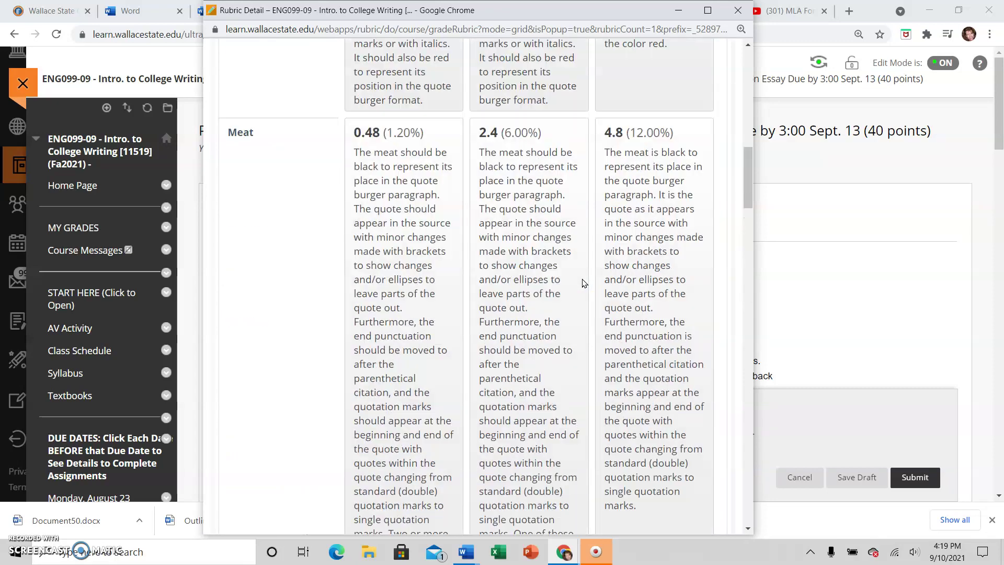
click(737, 10)
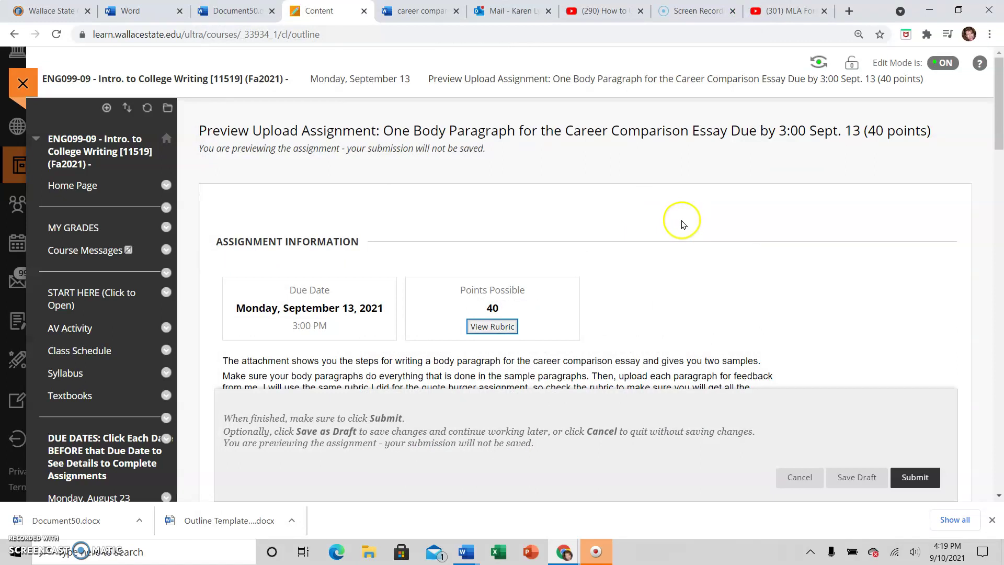
Attach Document50.docx to the assignment by dragging it in and browsing local files.
scroll(684, 229, down, 1)
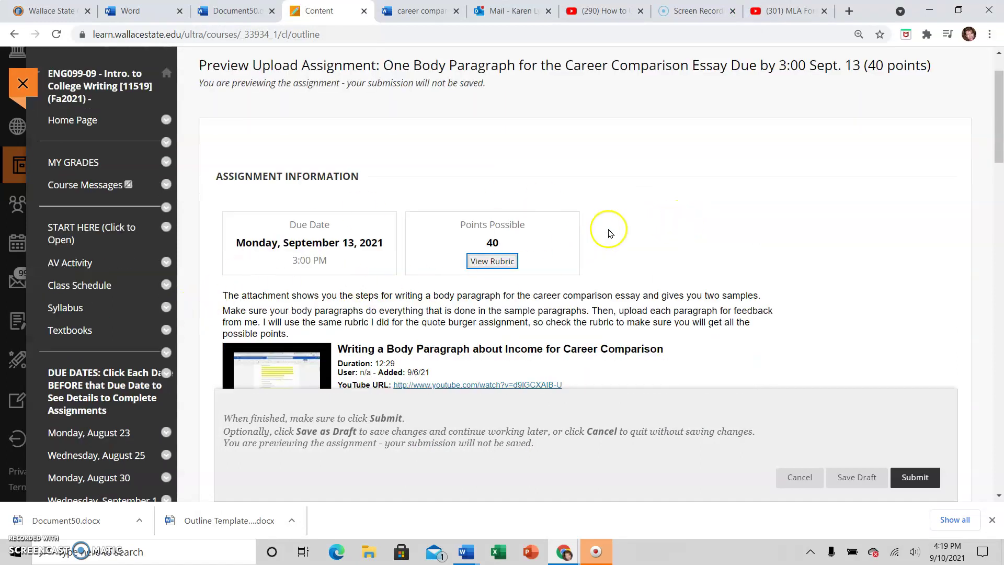
scroll(606, 229, down, 2)
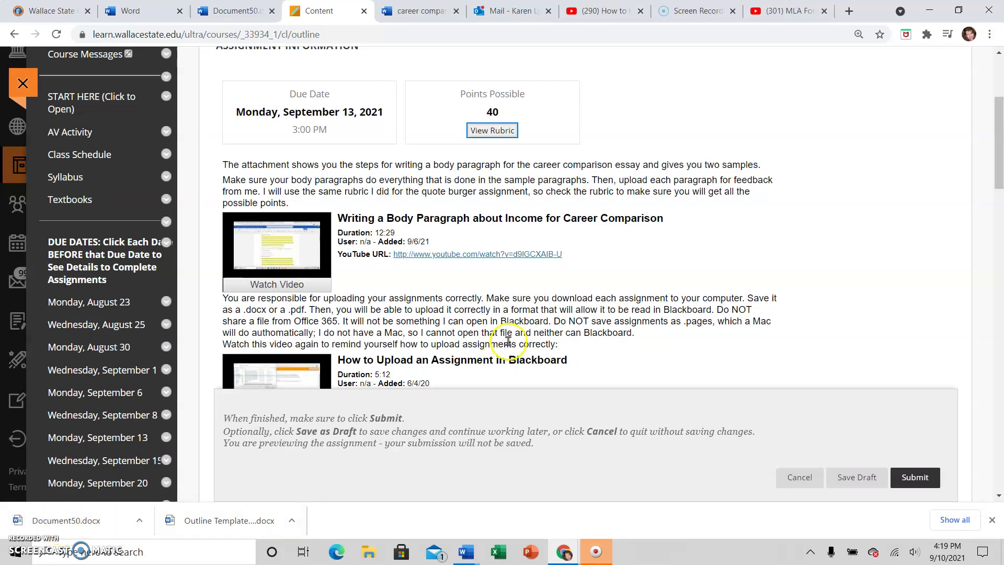
scroll(508, 330, down, 10)
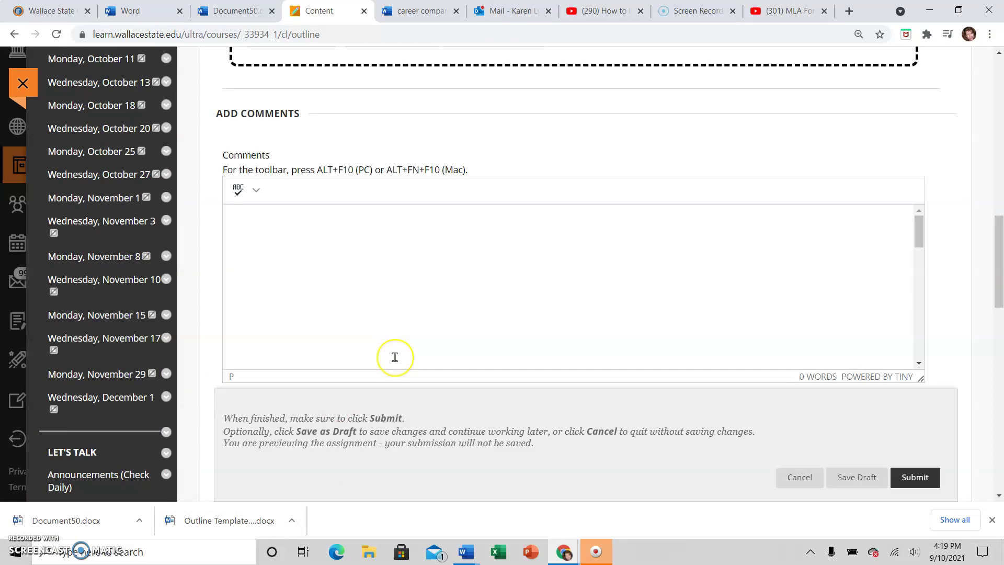
scroll(392, 356, up, 4)
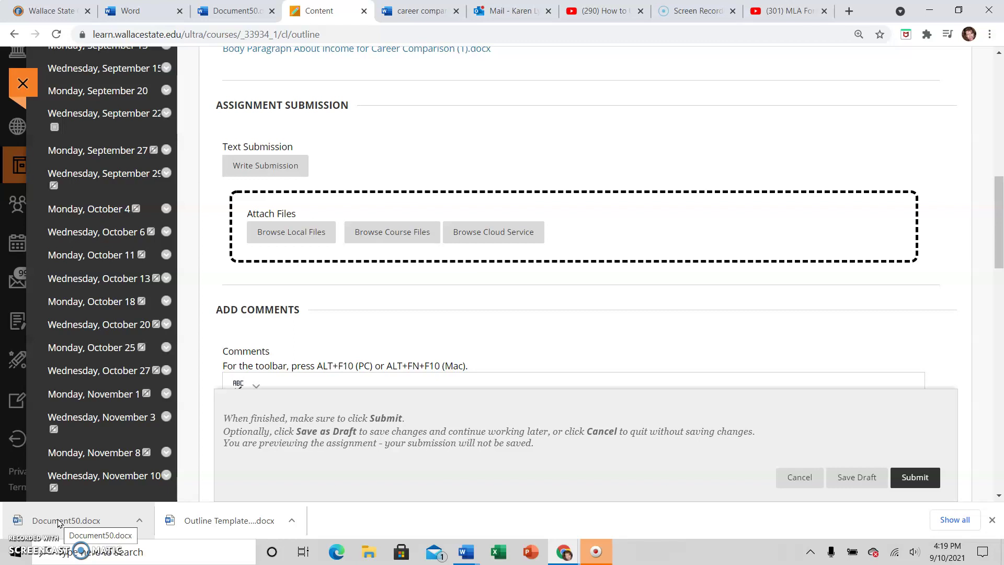
drag(59, 523, 410, 231)
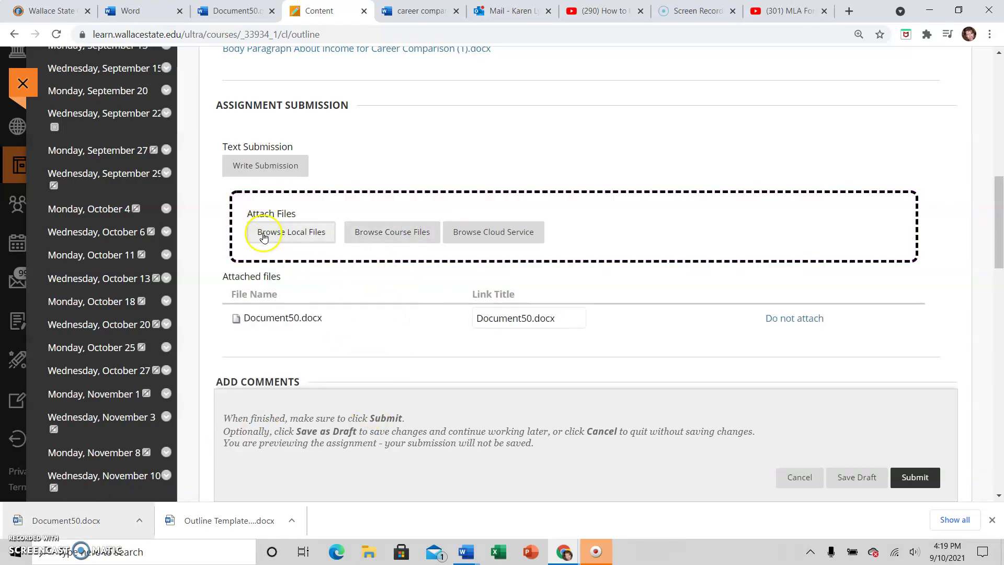
click(290, 239)
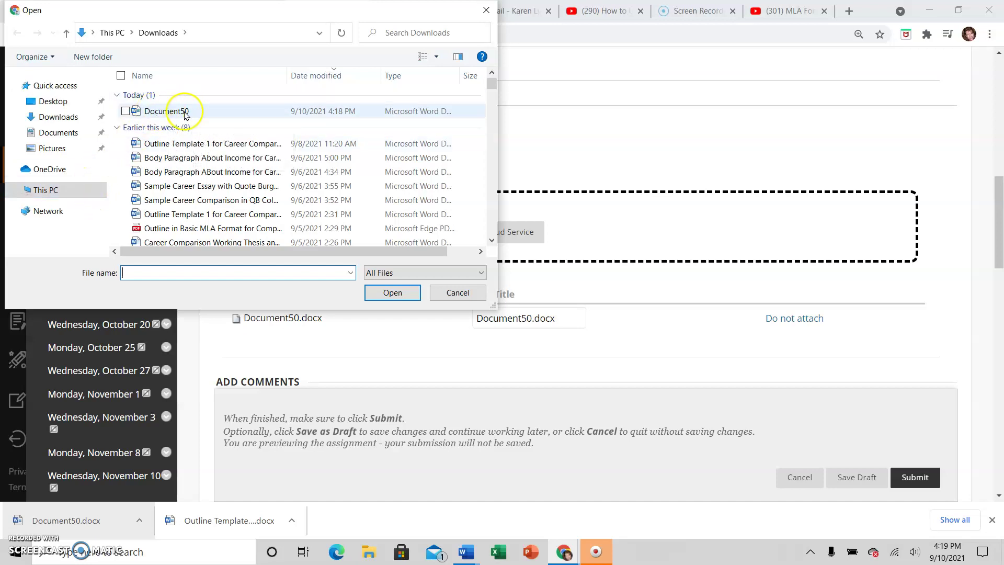
click(157, 112)
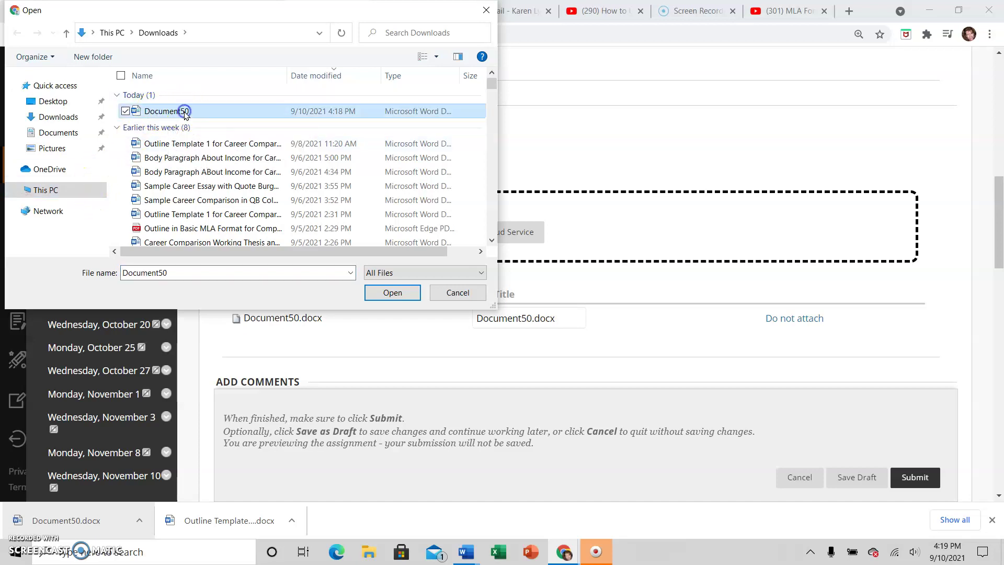
click(392, 293)
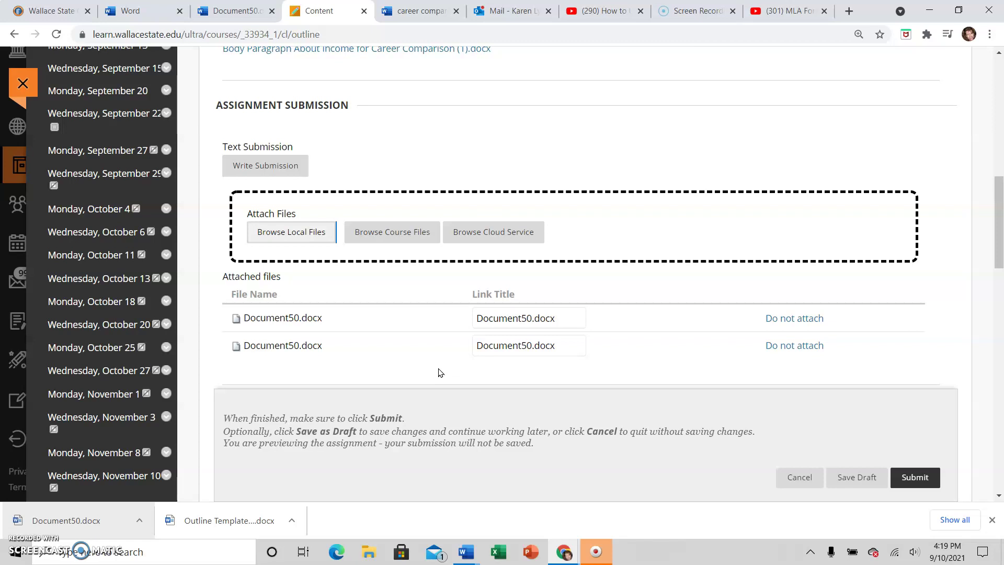
Remove the duplicate Document50.docx attachment and submit the assignment.
scroll(636, 332, down, 1)
click(916, 478)
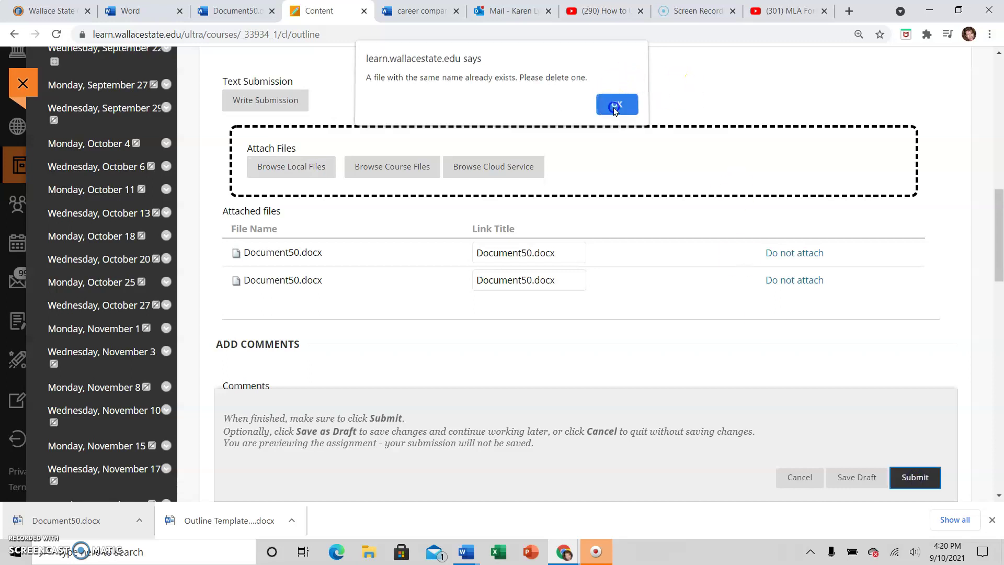
click(617, 110)
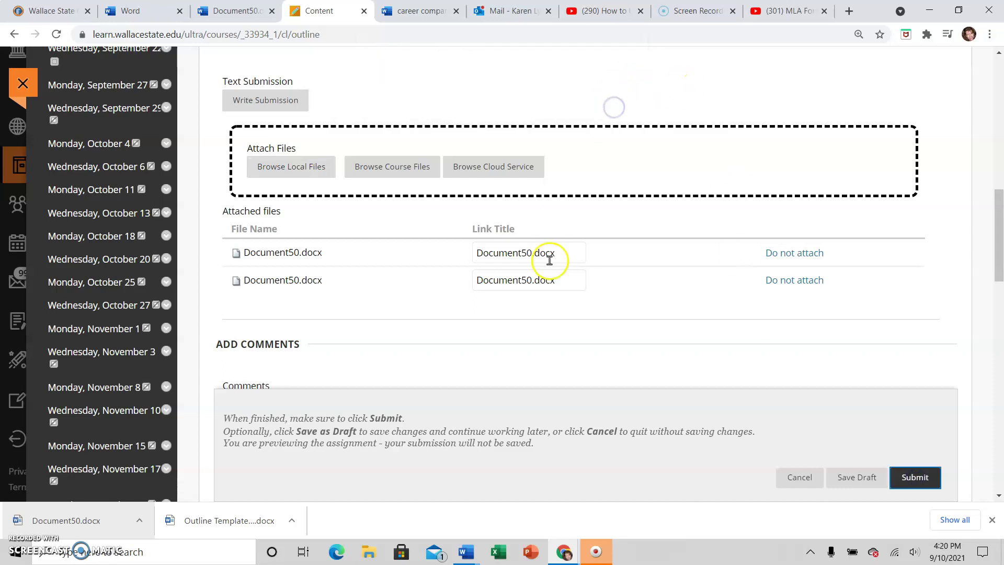
click(795, 280)
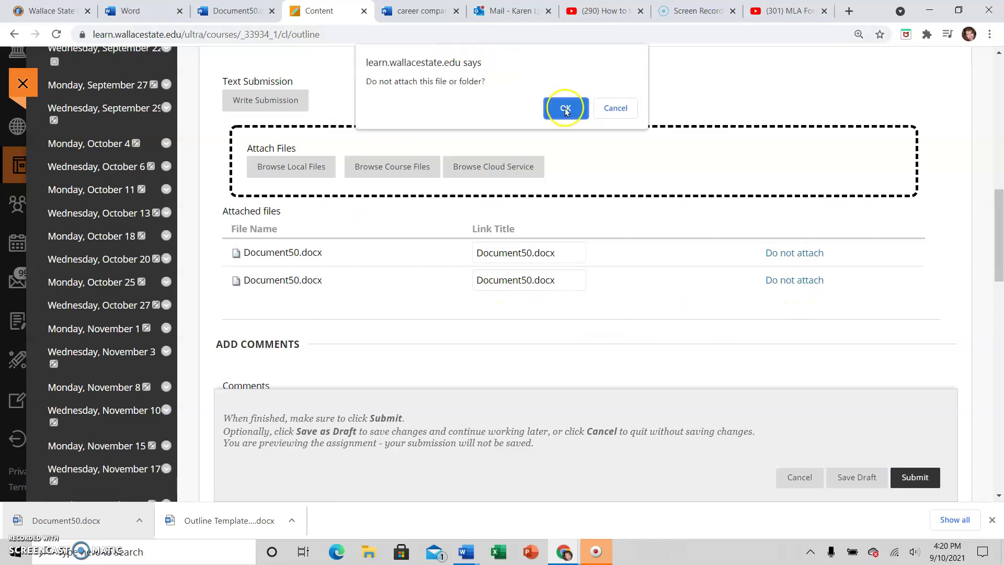
click(565, 109)
scroll(683, 230, down, 10)
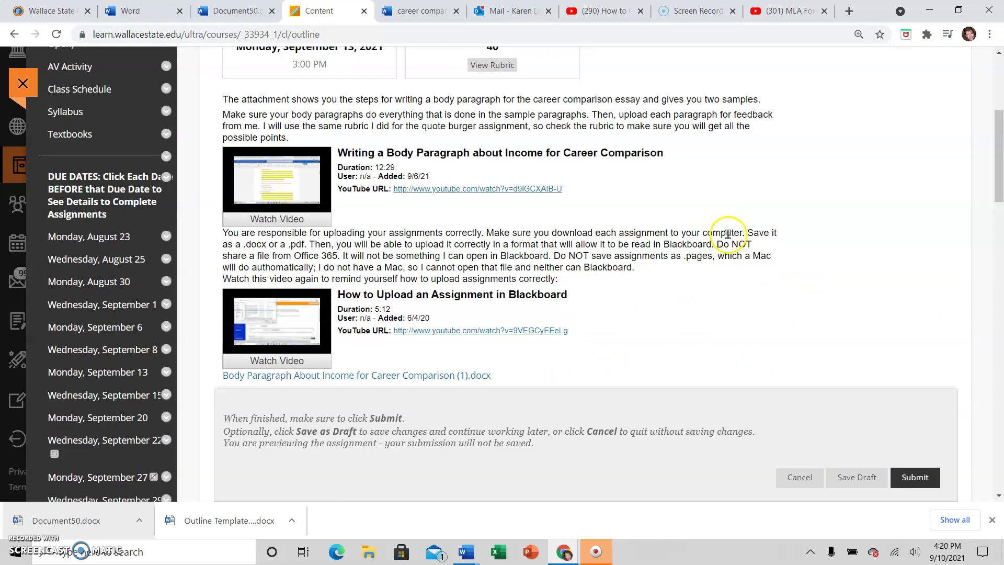
scroll(764, 294, down, 5)
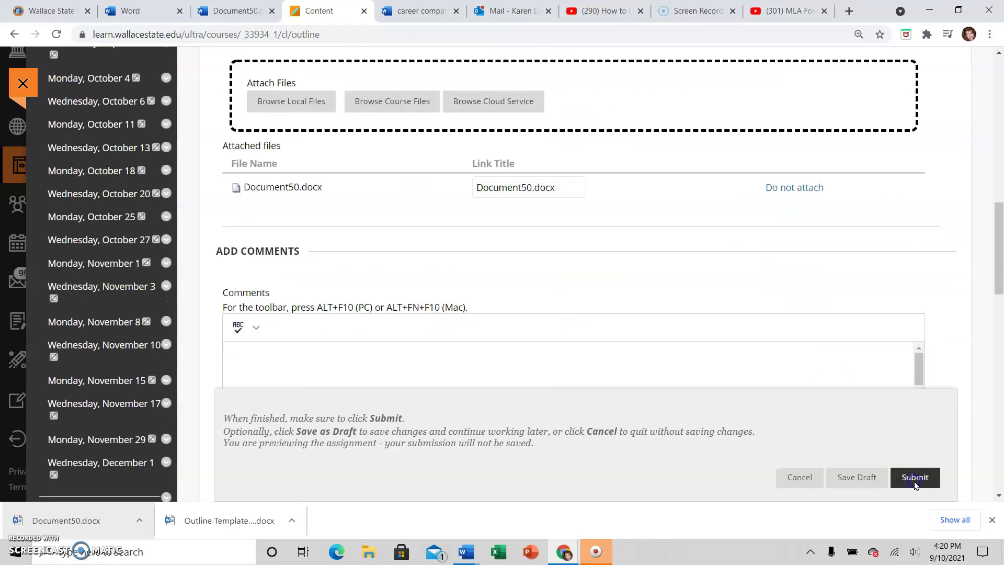
click(913, 477)
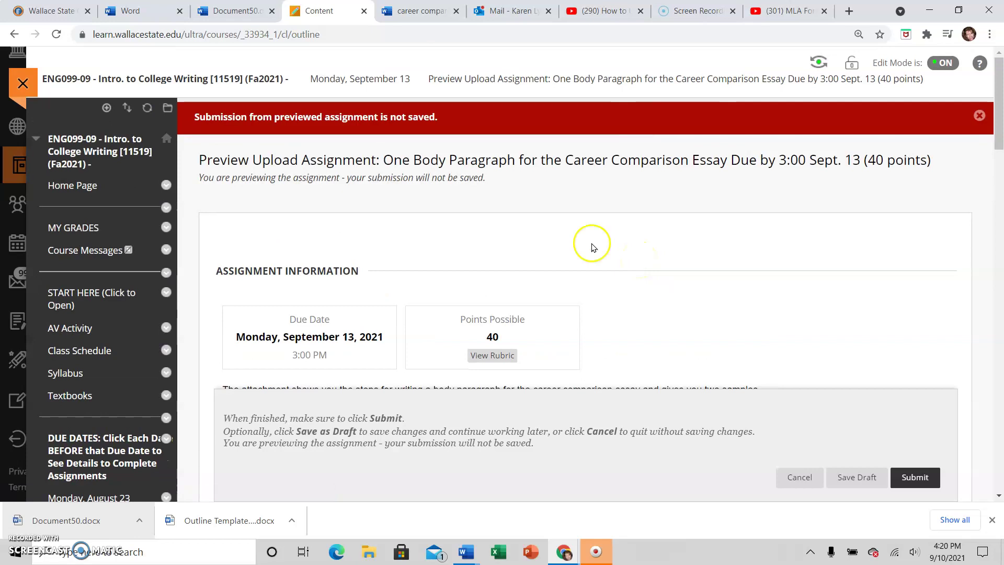
scroll(602, 230, down, 8)
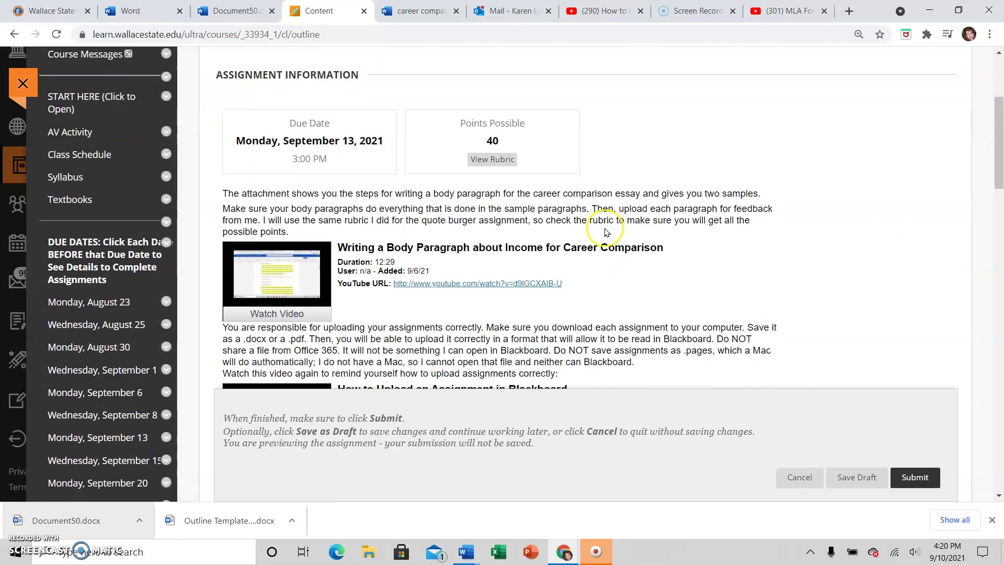
scroll(606, 231, down, 5)
scroll(605, 232, up, 5)
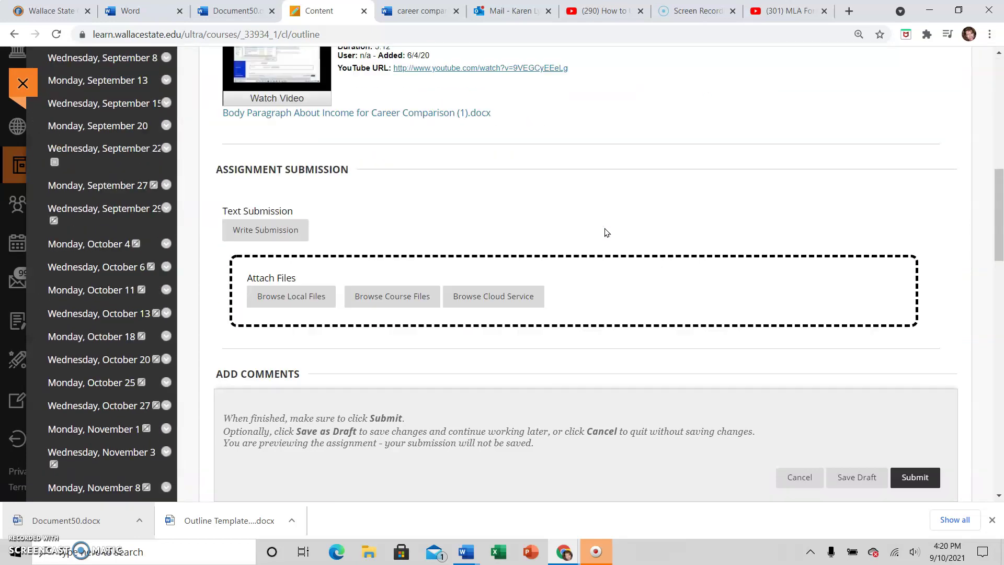
scroll(606, 232, up, 4)
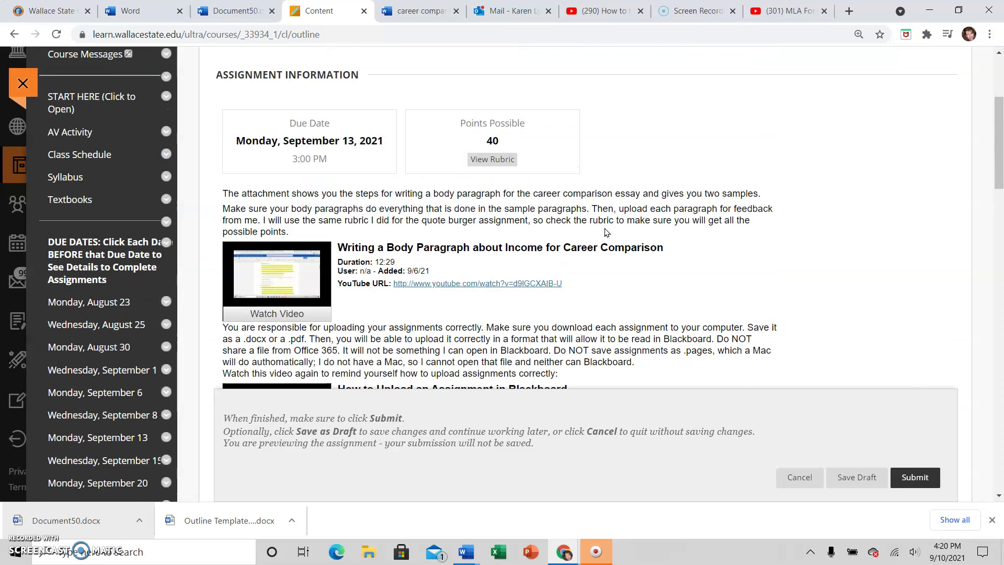
scroll(606, 231, up, 4)
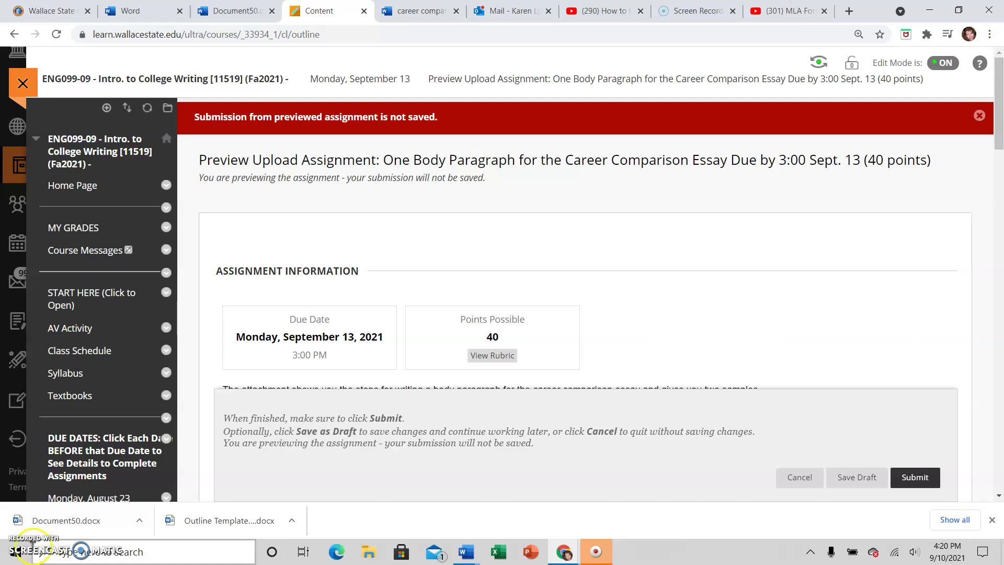
click(24, 545)
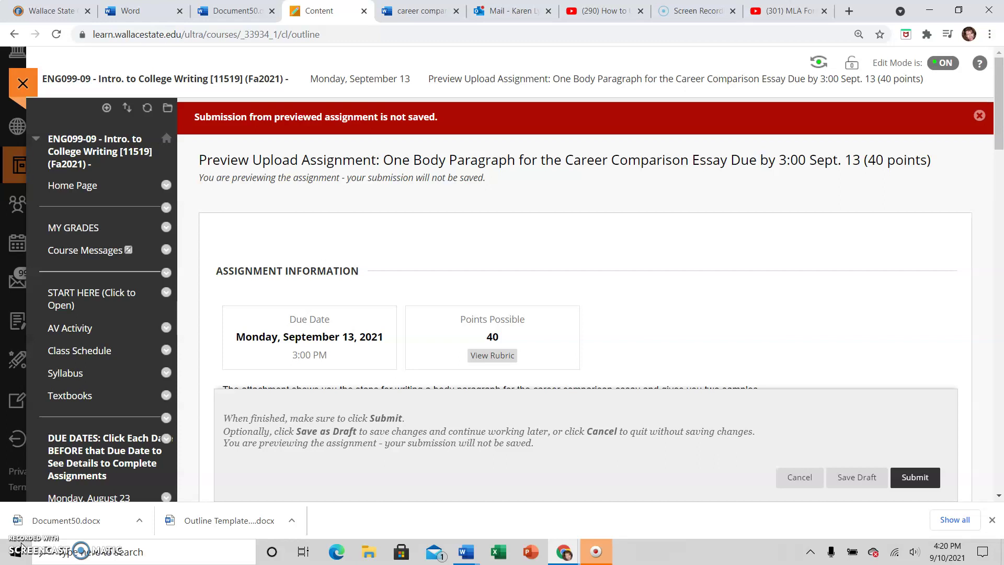
click(23, 546)
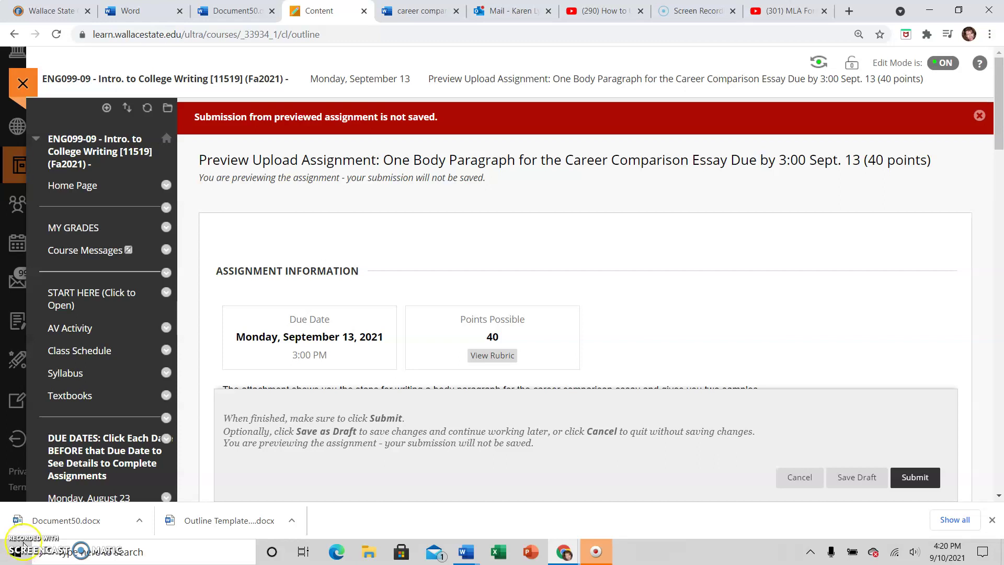